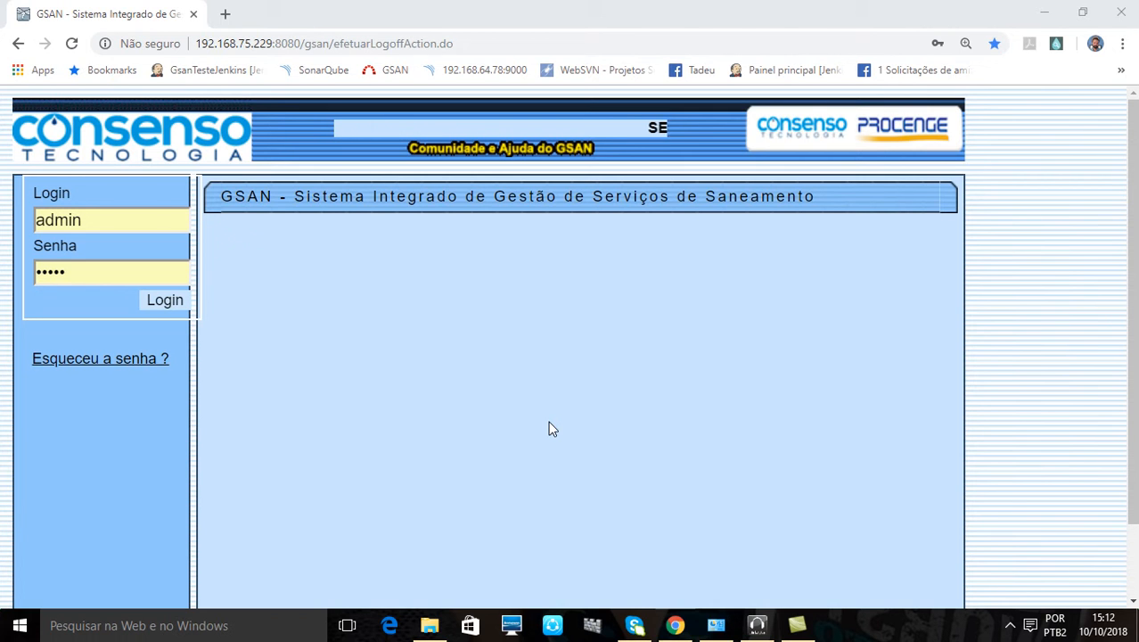
# Log in with the prefilled credentials and open Efetuar Execucao Fiscal Especial under Divida Ativa, Processo Juridico
pyautogui.click(162, 300)
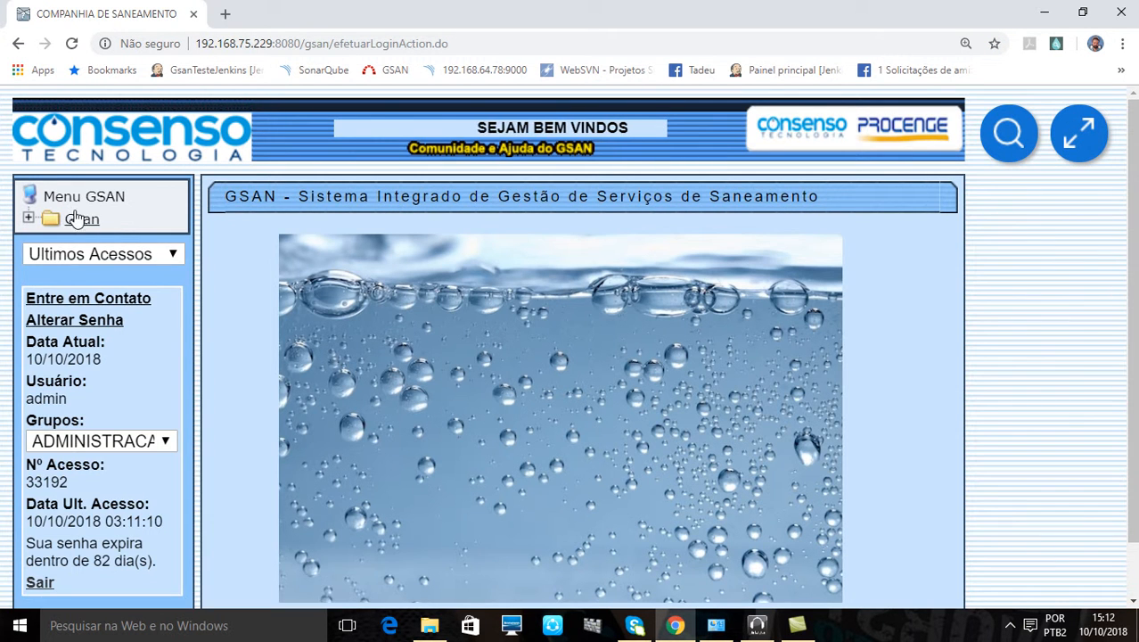
pyautogui.click(81, 220)
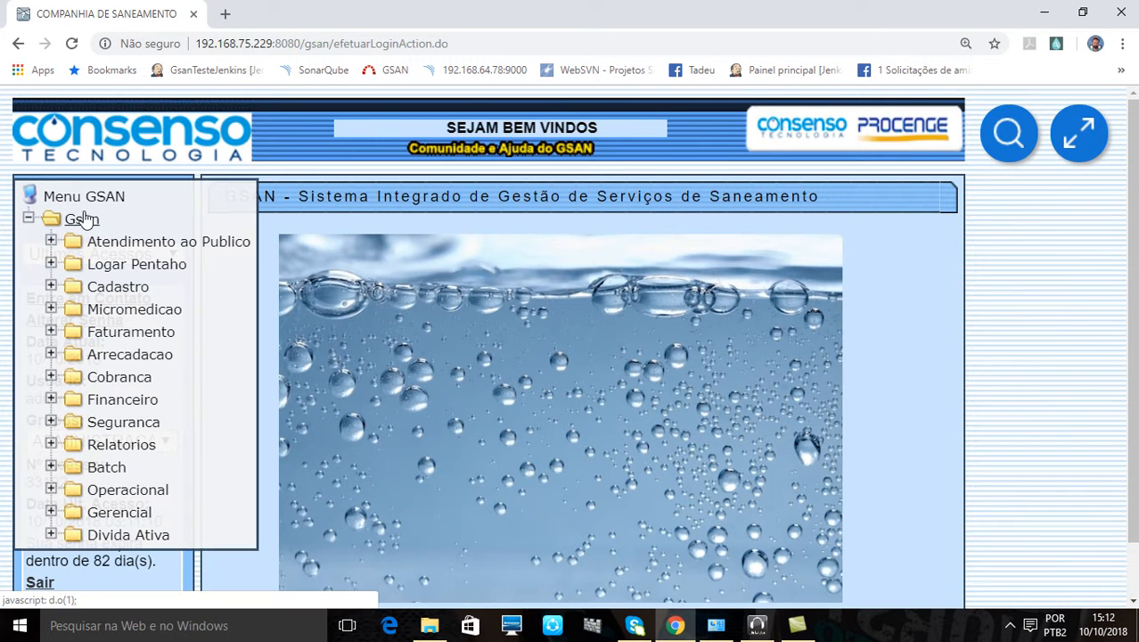
pyautogui.click(168, 534)
pyautogui.scroll(-2, 254, 526)
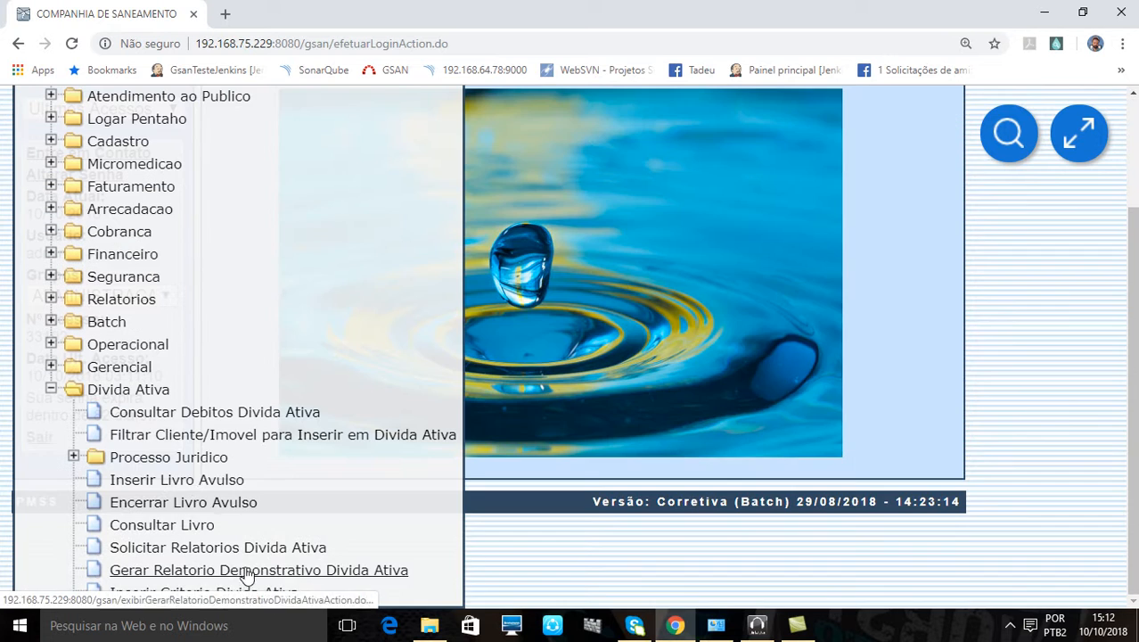
pyautogui.click(194, 458)
pyautogui.scroll(-3, 339, 497)
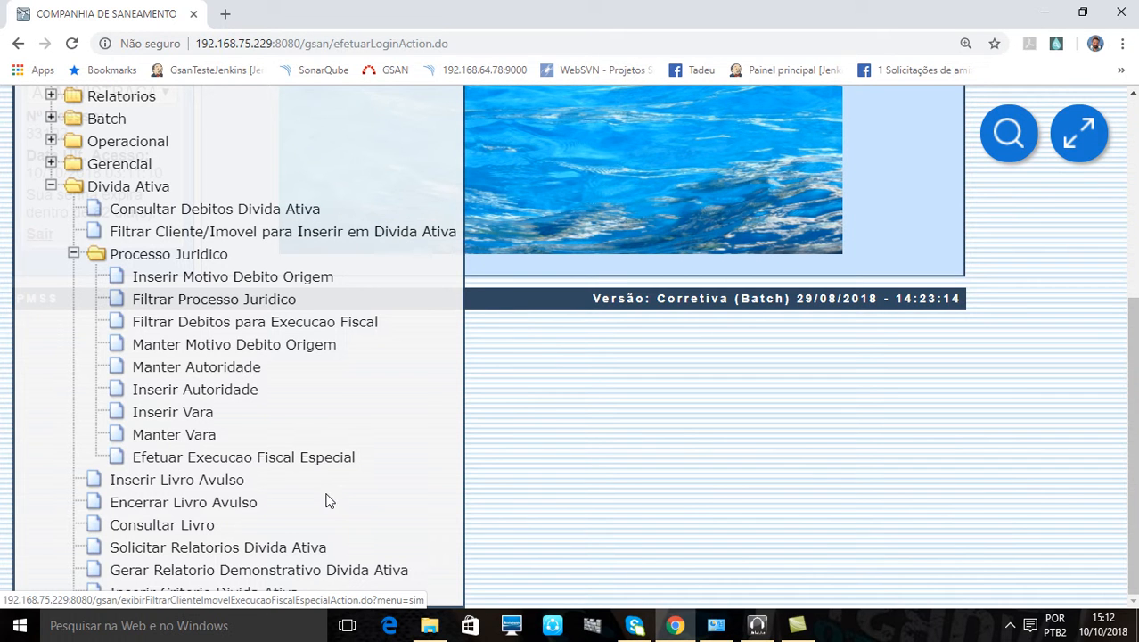
pyautogui.click(335, 459)
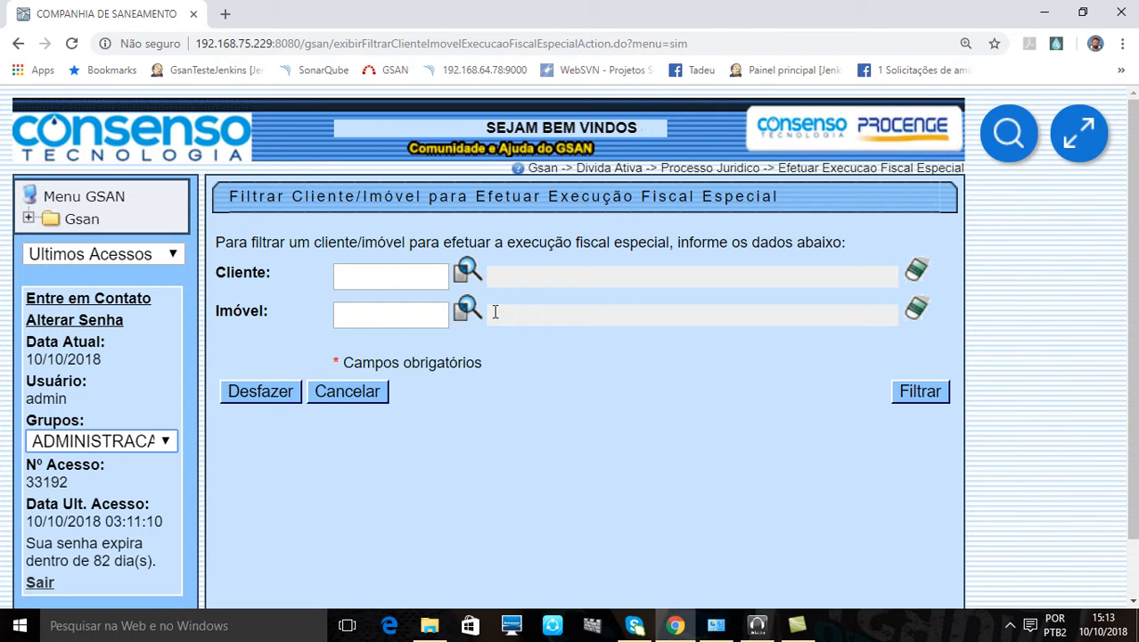
pyautogui.click(426, 314)
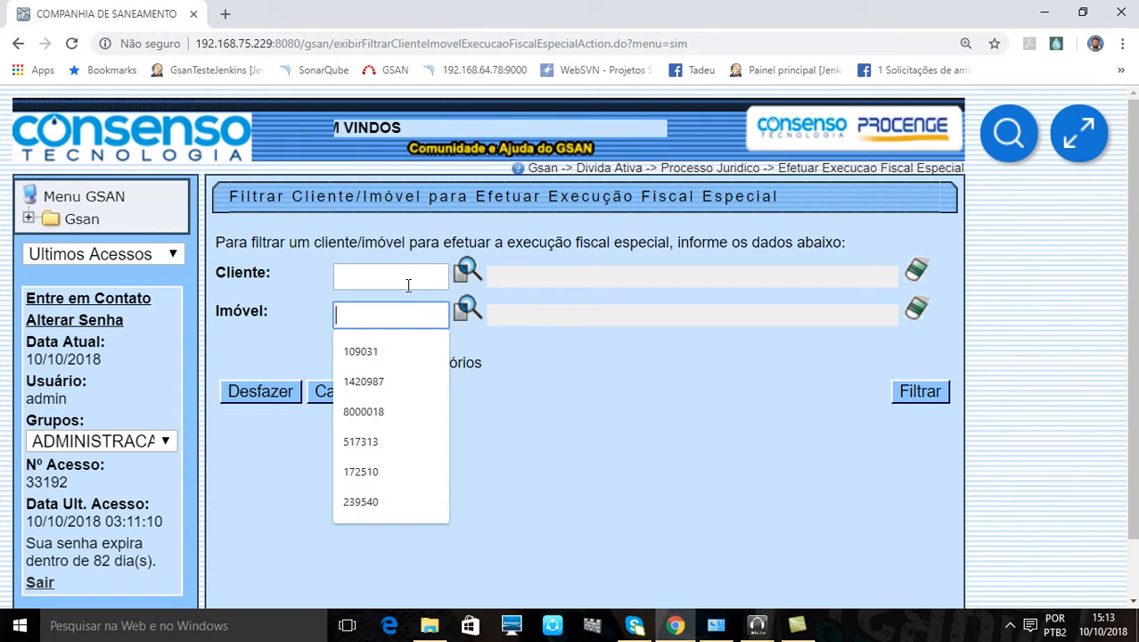
pyautogui.click(409, 286)
pyautogui.click(558, 398)
pyautogui.click(352, 308)
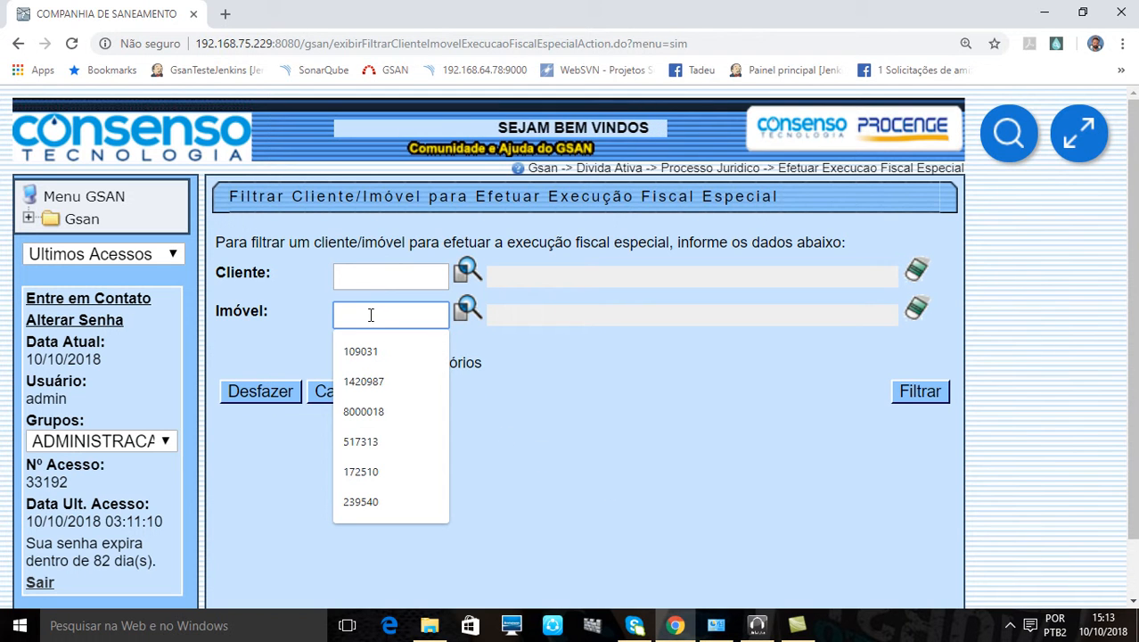
pyautogui.write('10')
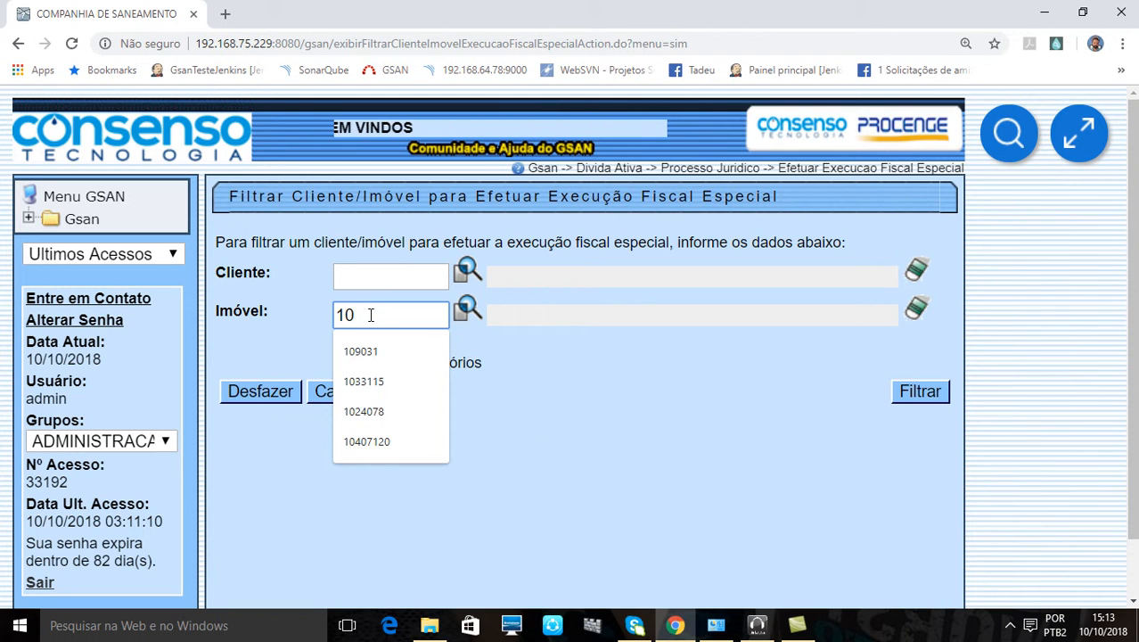
# Open the property search in a maximized window and search for properties whose customer name starts with CLIENTE
pyautogui.click(467, 307)
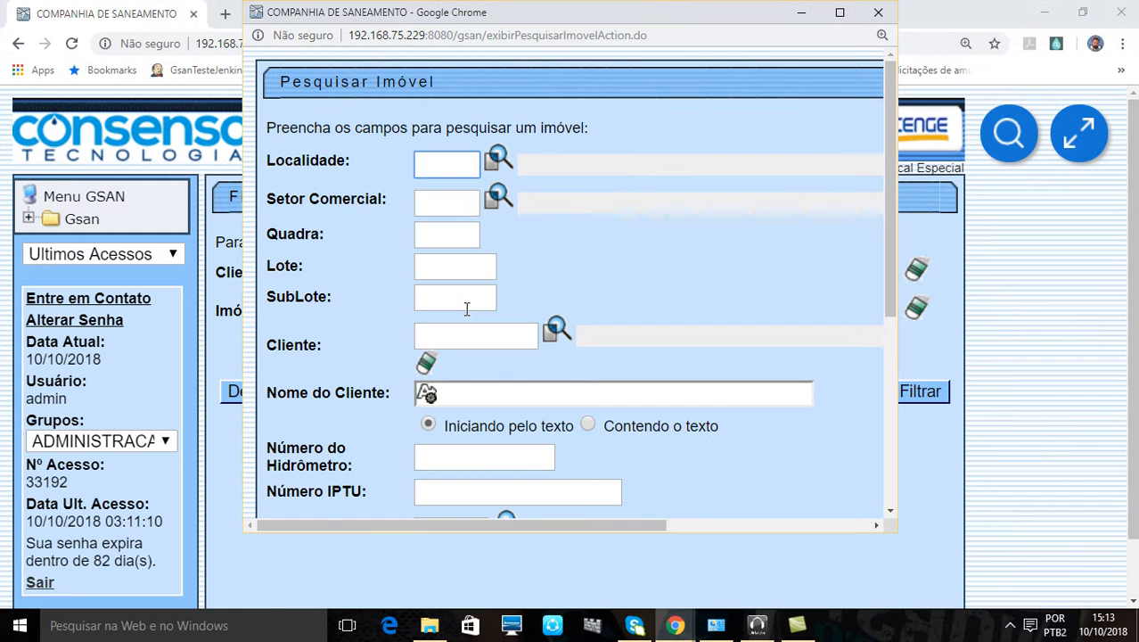
pyautogui.click(840, 13)
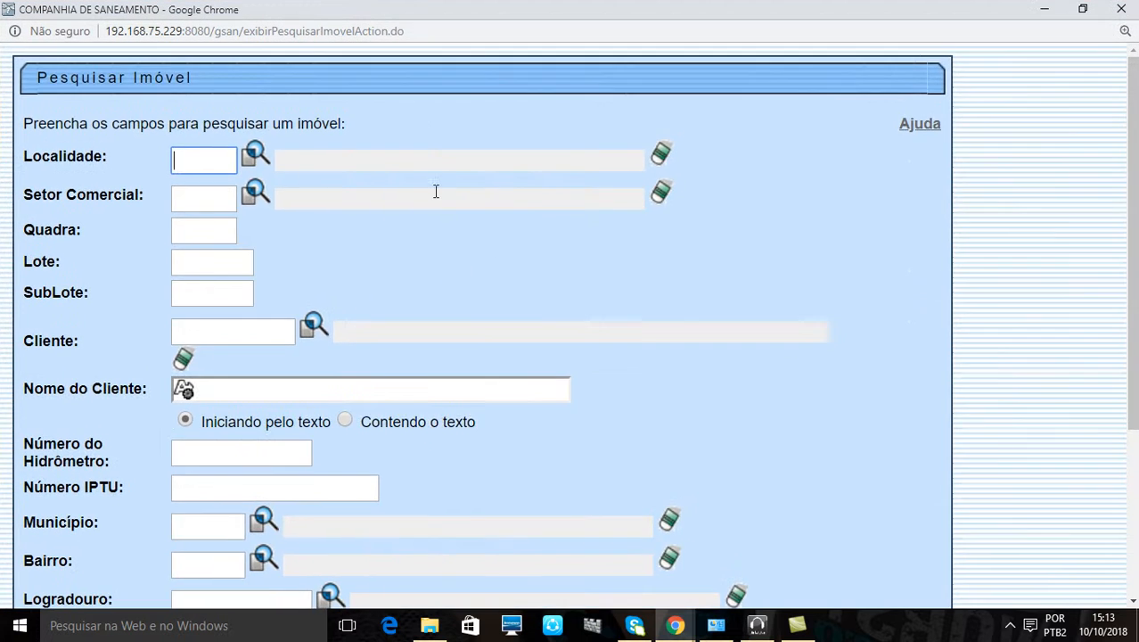
pyautogui.scroll(-3, 537, 216)
pyautogui.scroll(3, 538, 214)
pyautogui.scroll(-2, 544, 205)
pyautogui.click(349, 222)
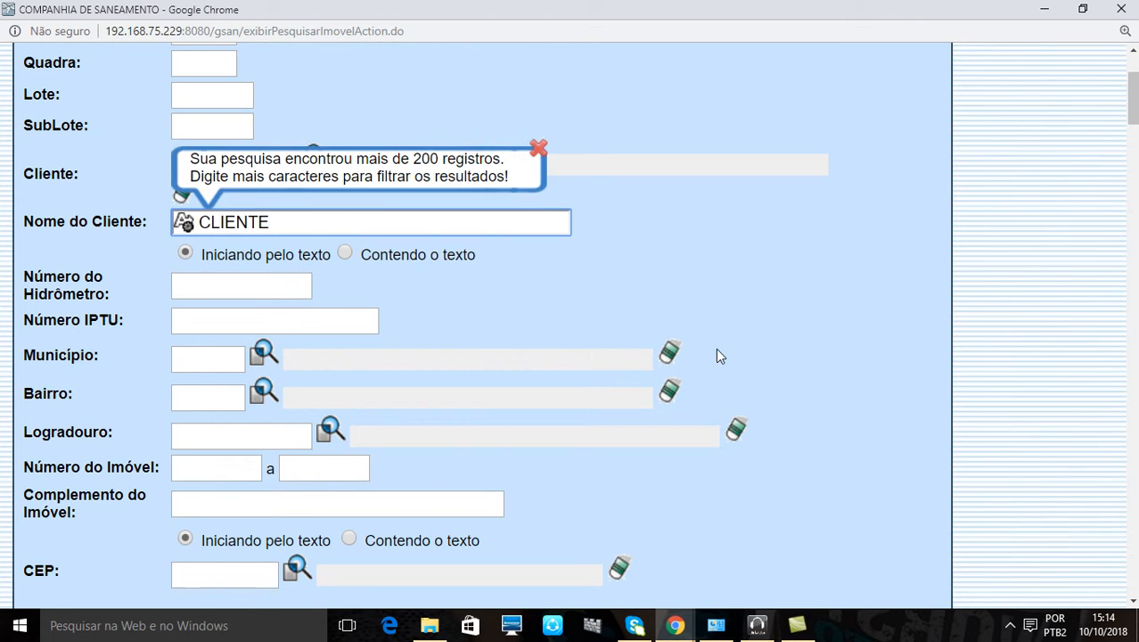
pyautogui.scroll(-8, 722, 353)
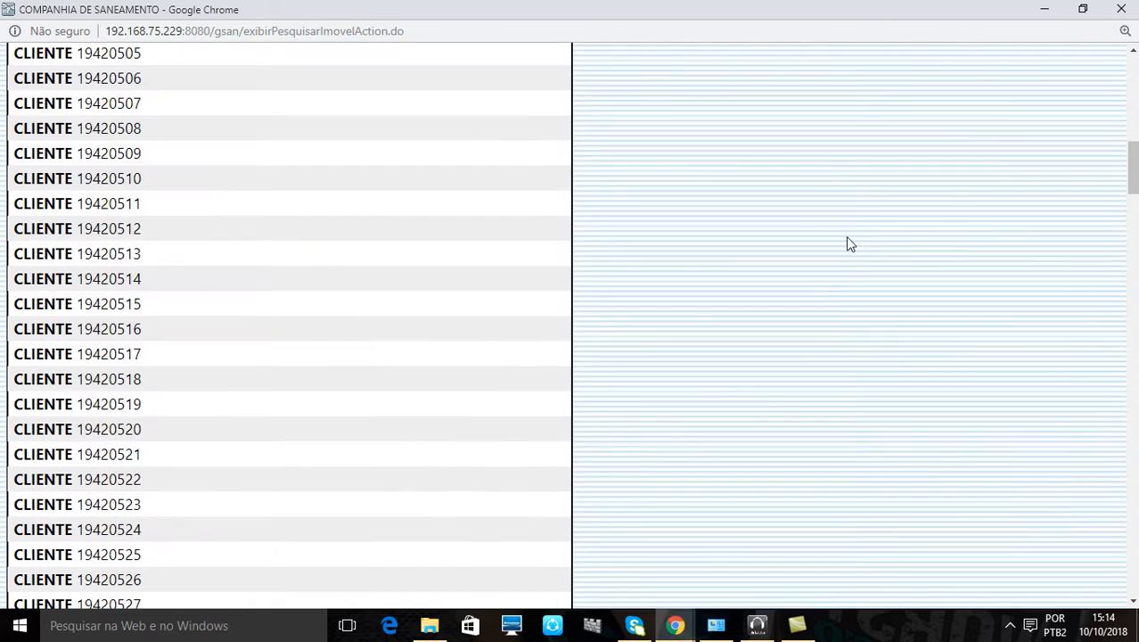
pyautogui.scroll(4, 852, 221)
pyautogui.scroll(4, 888, 224)
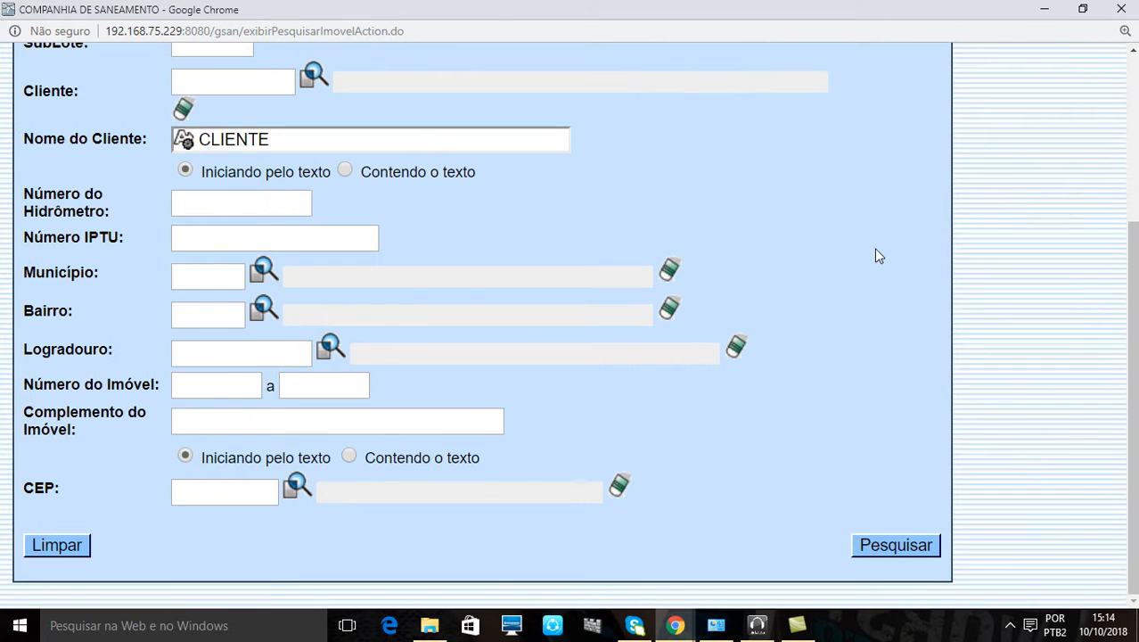
pyautogui.click(926, 547)
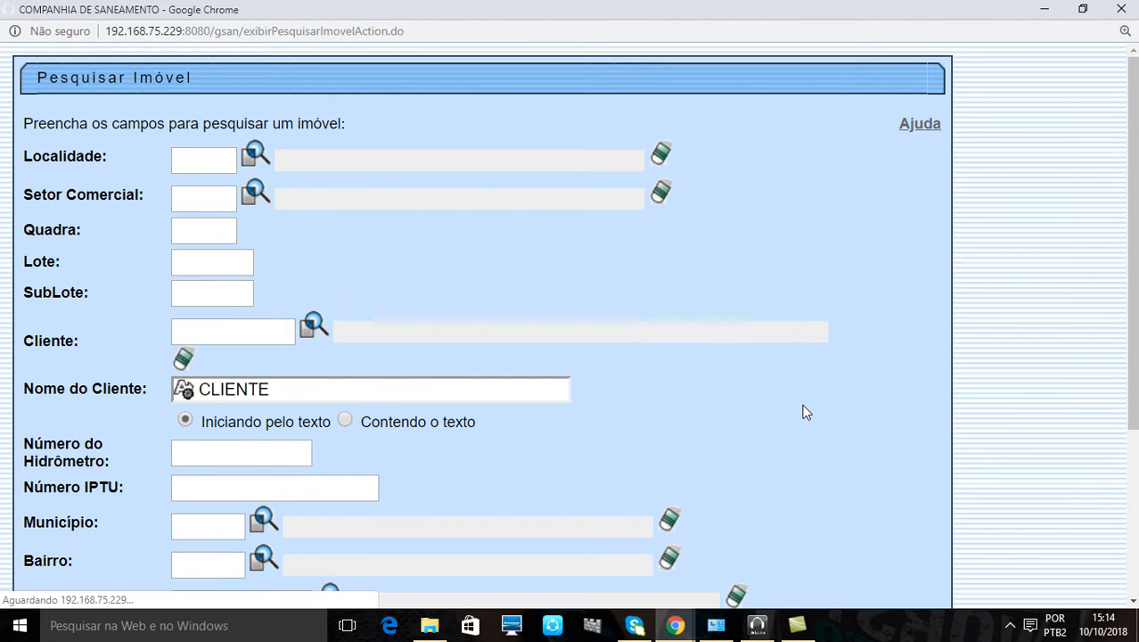
pyautogui.scroll(-3, 805, 408)
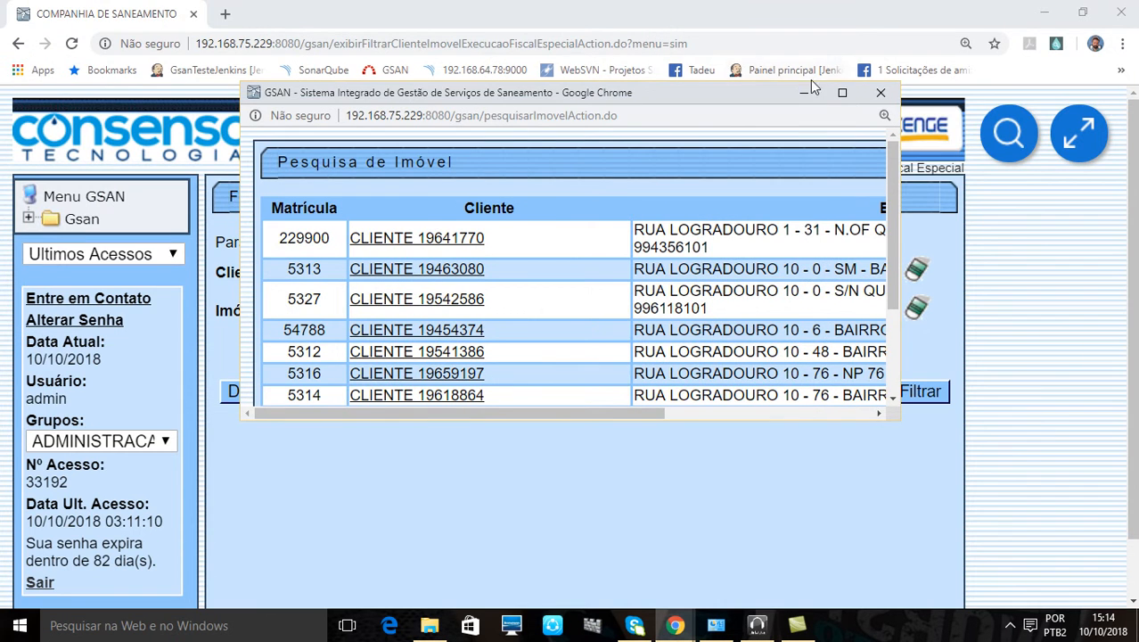
# Pick the seventh property in the search results, filter by it and examine its special tax execution form
pyautogui.click(843, 95)
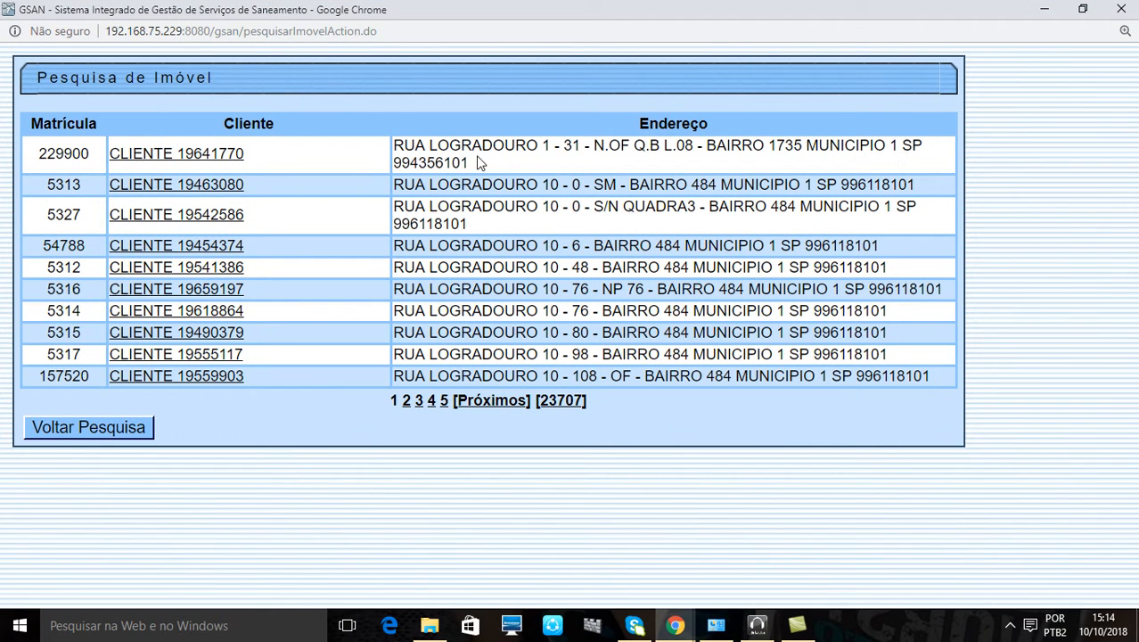
pyautogui.click(217, 311)
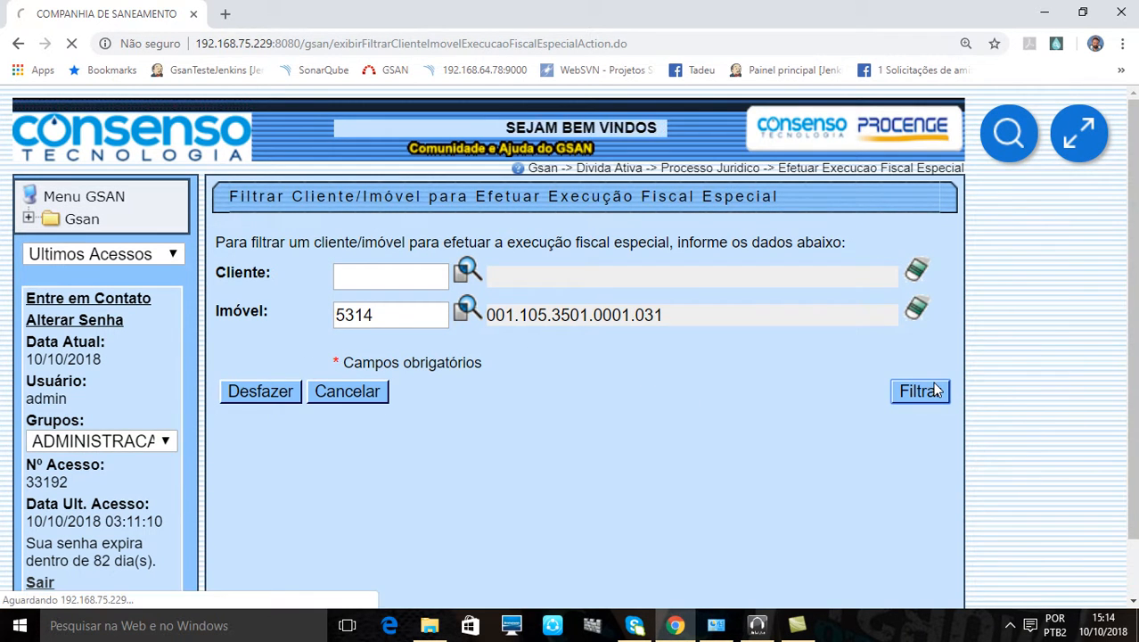
pyautogui.click(933, 390)
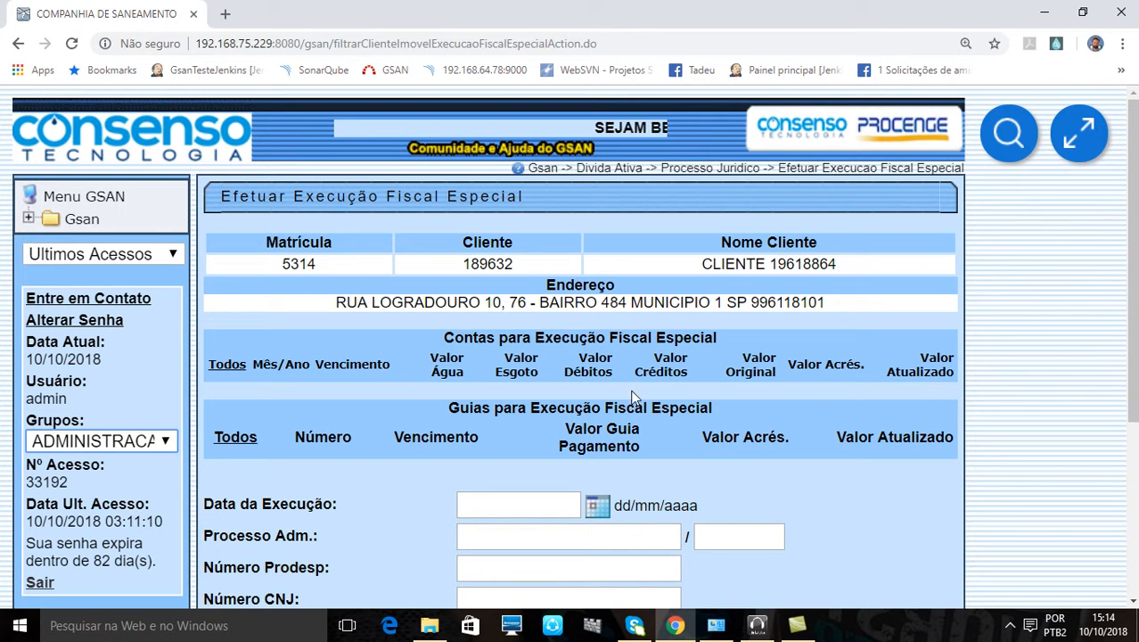
pyautogui.scroll(-3, 608, 389)
pyautogui.scroll(3, 710, 124)
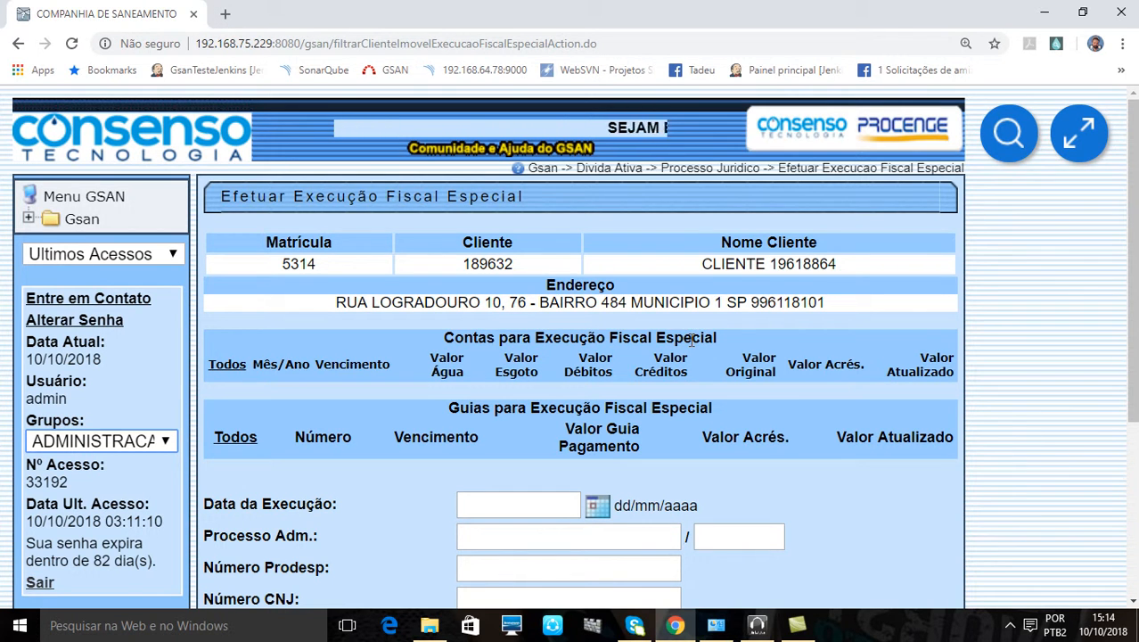
pyautogui.scroll(-3, 457, 157)
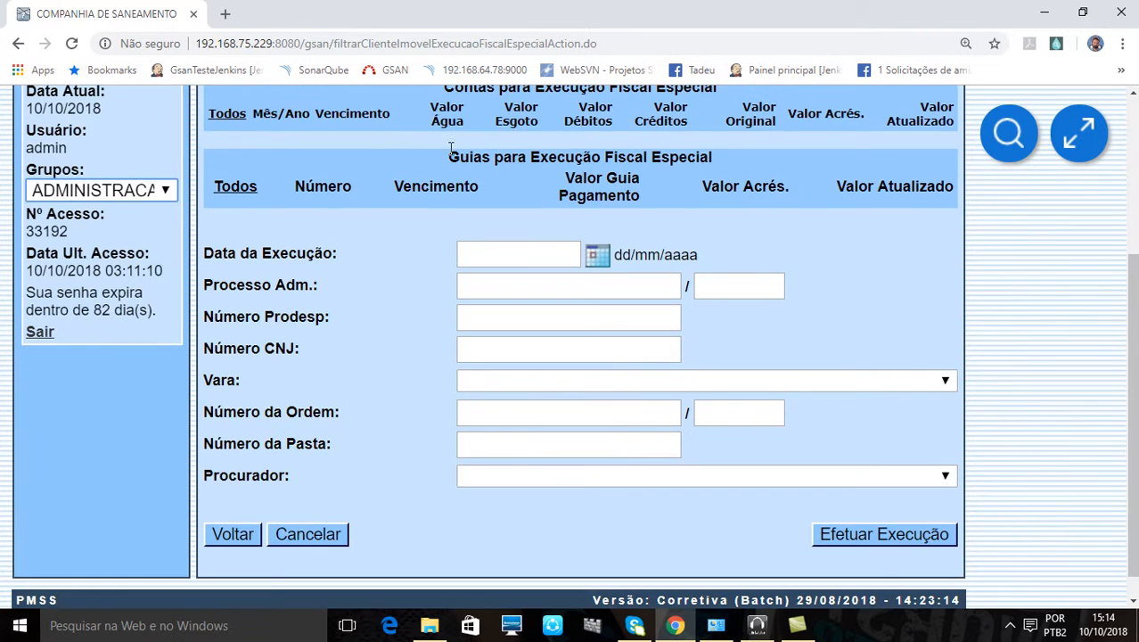
# Return to the filter, replace the property with the first suggested number beginning with 10, and run the filter
pyautogui.click(230, 538)
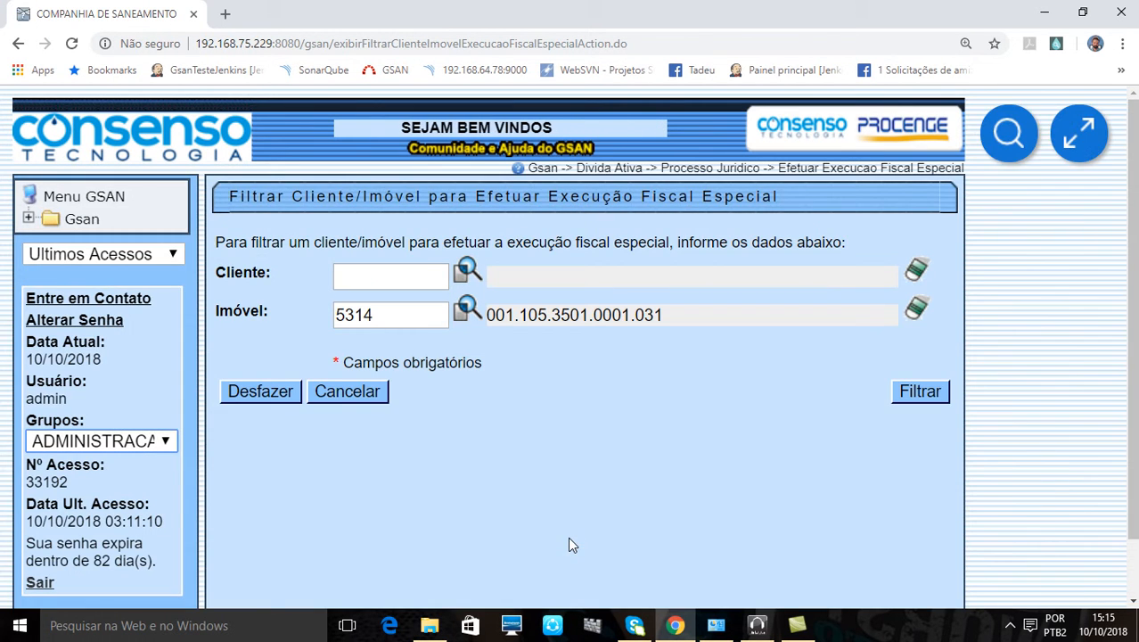
pyautogui.click(917, 309)
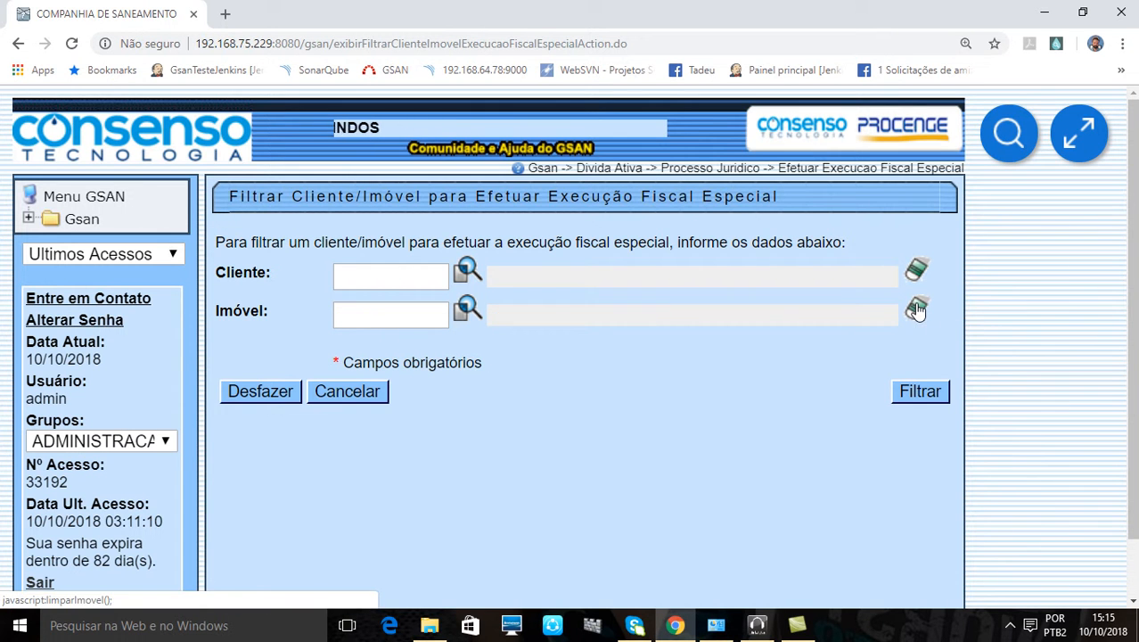
pyautogui.click(402, 312)
pyautogui.write('10')
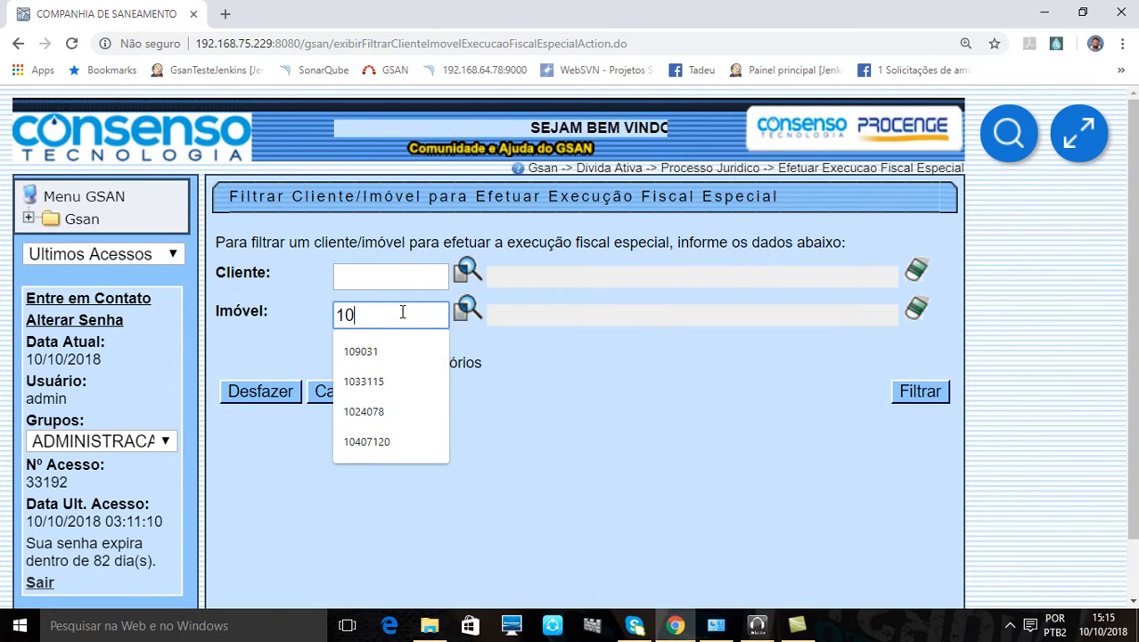
pyautogui.click(378, 349)
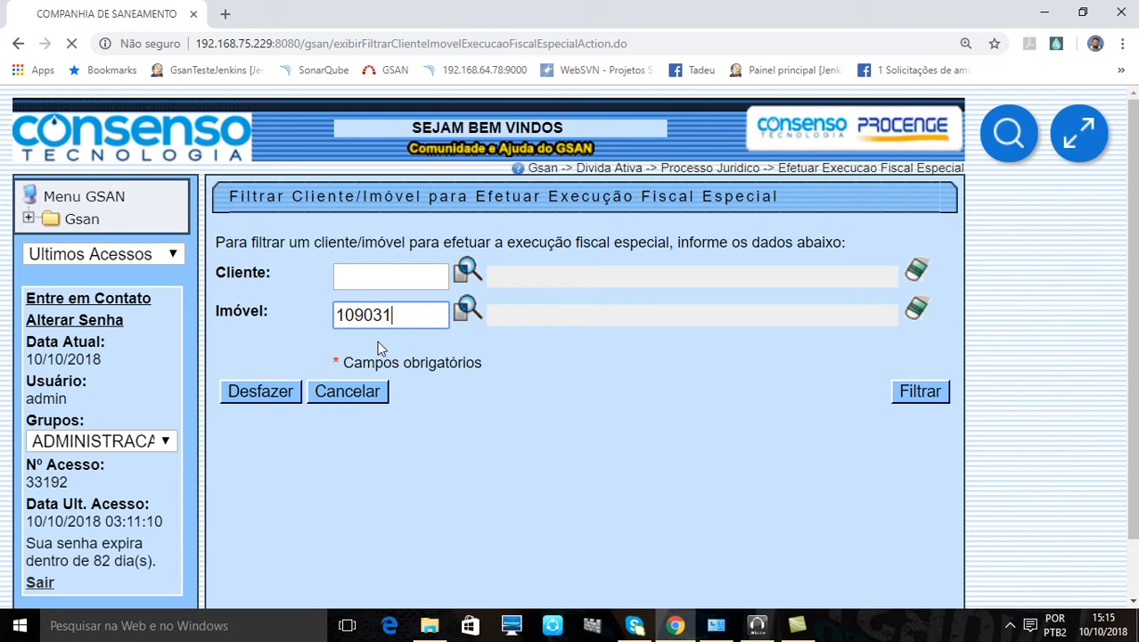
pyautogui.press('Return')
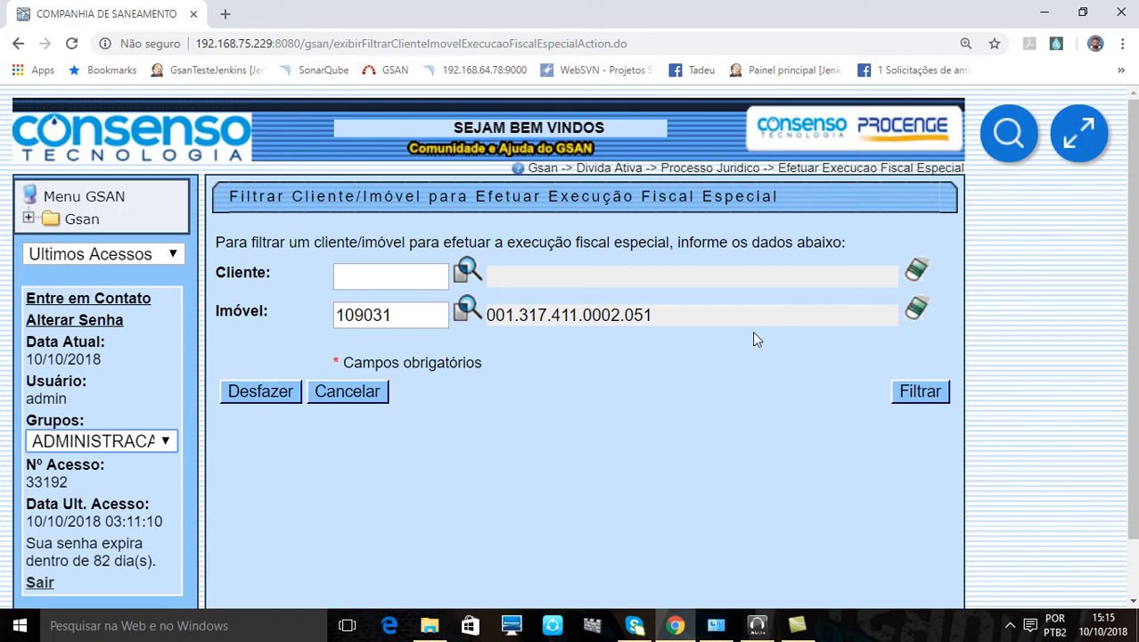
pyautogui.scroll(-1, 753, 332)
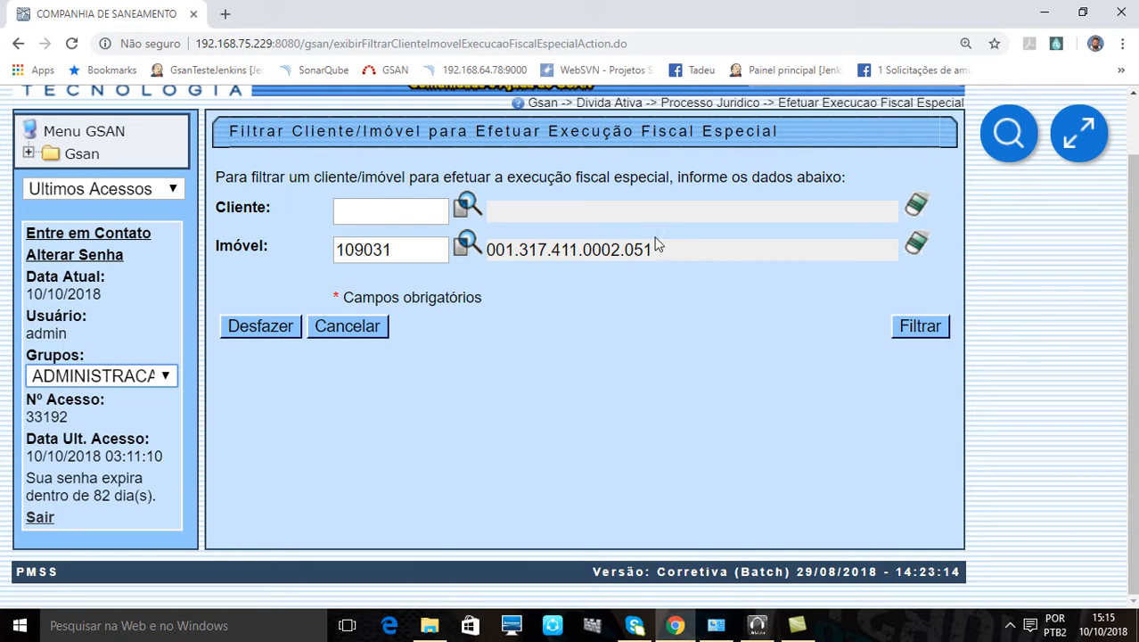
pyautogui.click(916, 326)
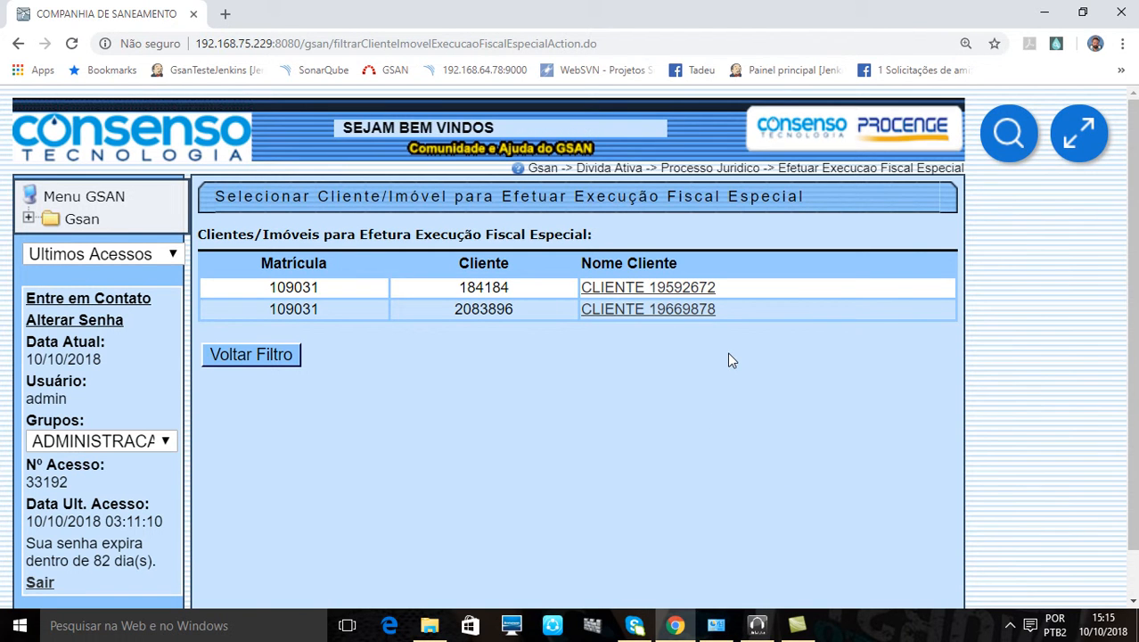
# Examine the execution form of the first customer listed for the property and return to the customer list
pyautogui.click(630, 292)
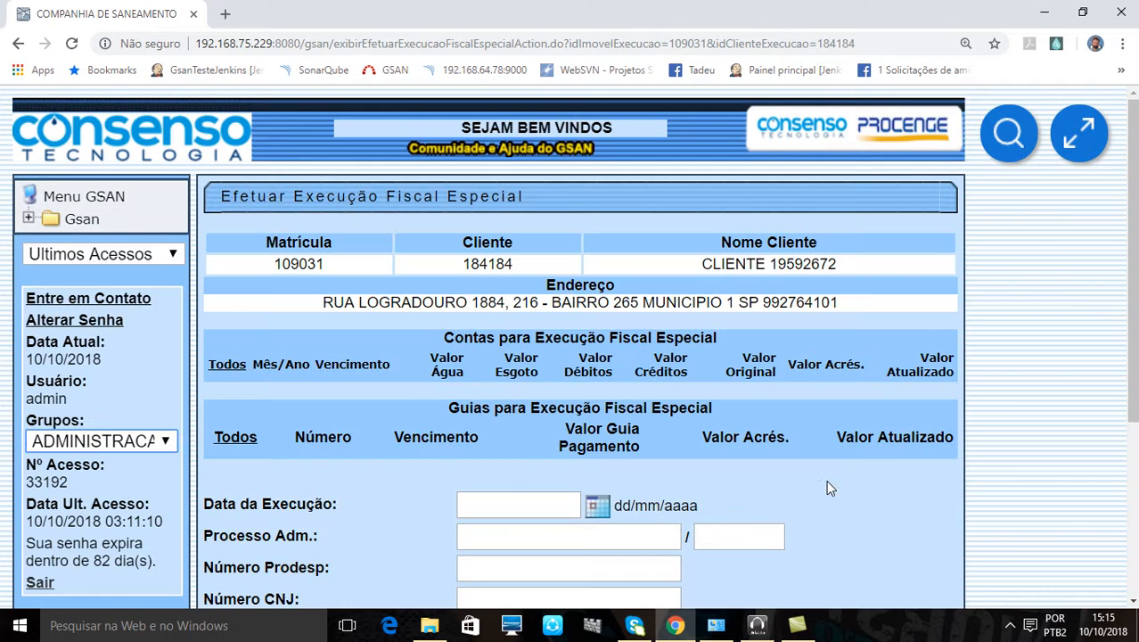
pyautogui.scroll(-3, 824, 486)
pyautogui.scroll(2, 824, 483)
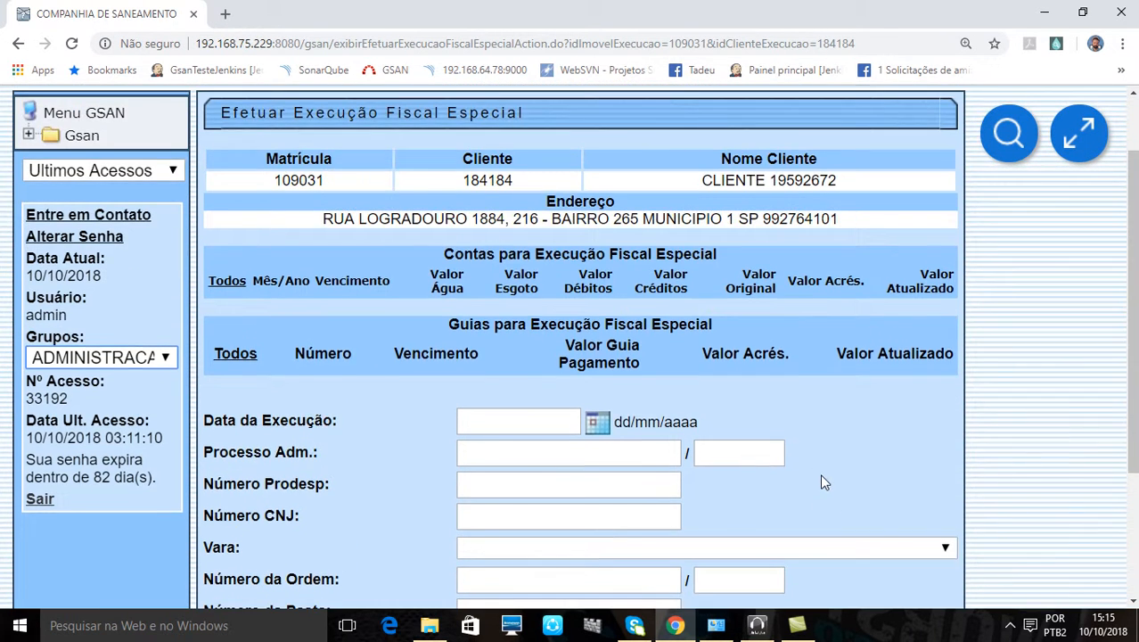
pyautogui.scroll(-2, 822, 481)
pyautogui.click(252, 504)
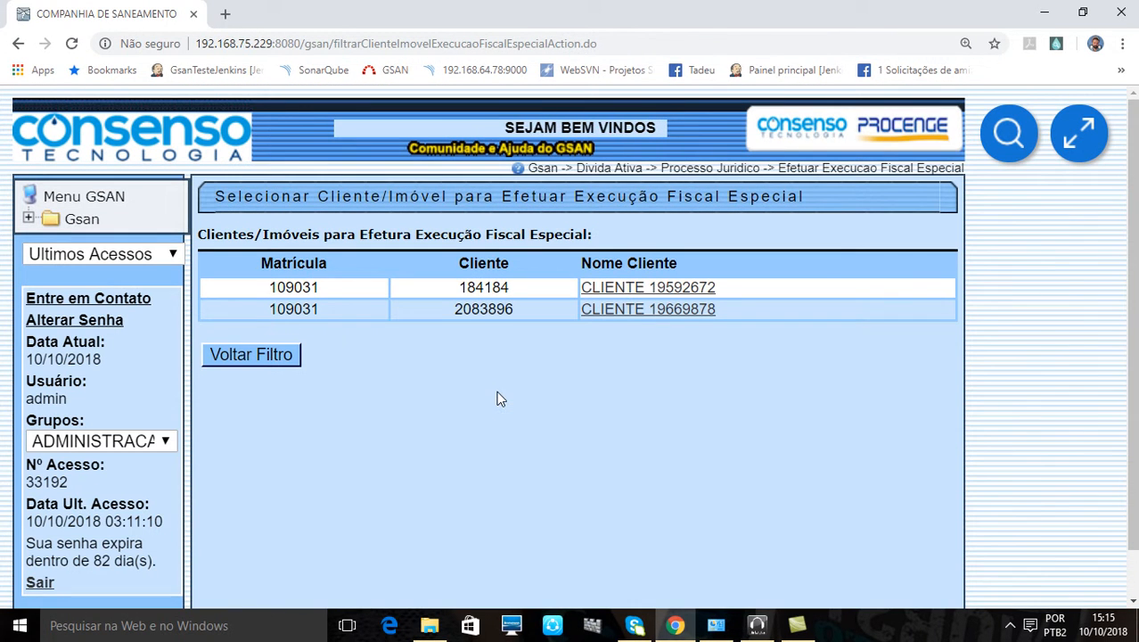
# Open the execution form of the second listed customer and examine its Contas and Guias para Execução Fiscal Especial sections
pyautogui.click(648, 312)
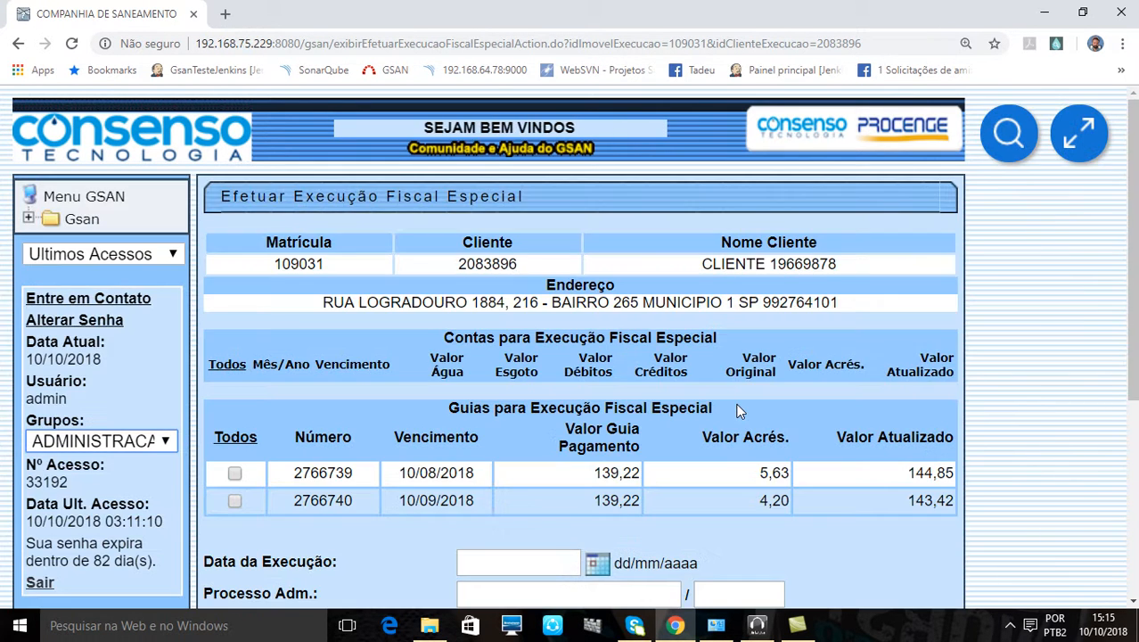
pyautogui.scroll(-3, 737, 409)
pyautogui.scroll(2, 695, 413)
pyautogui.scroll(2, 597, 395)
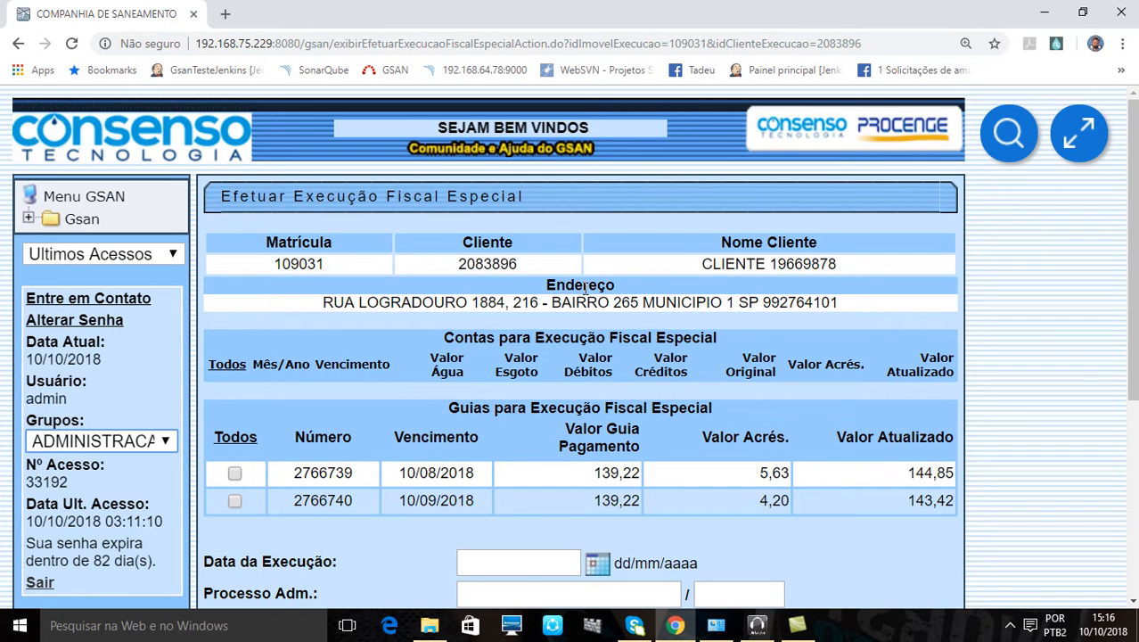
pyautogui.scroll(-1, 416, 218)
pyautogui.scroll(-2, 416, 218)
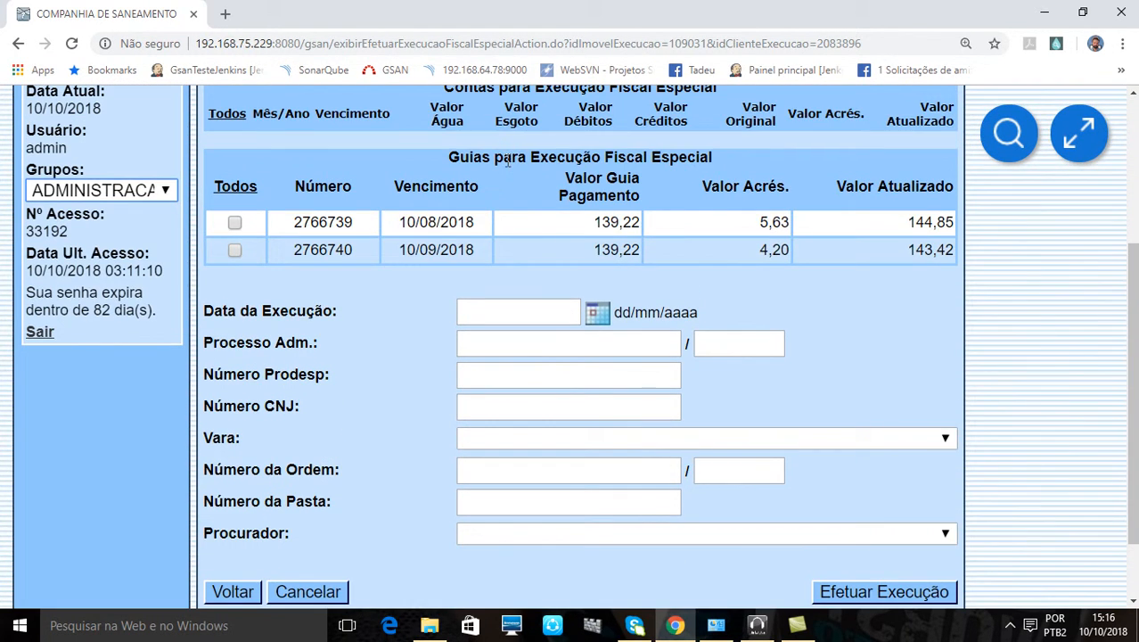
pyautogui.scroll(1, 506, 160)
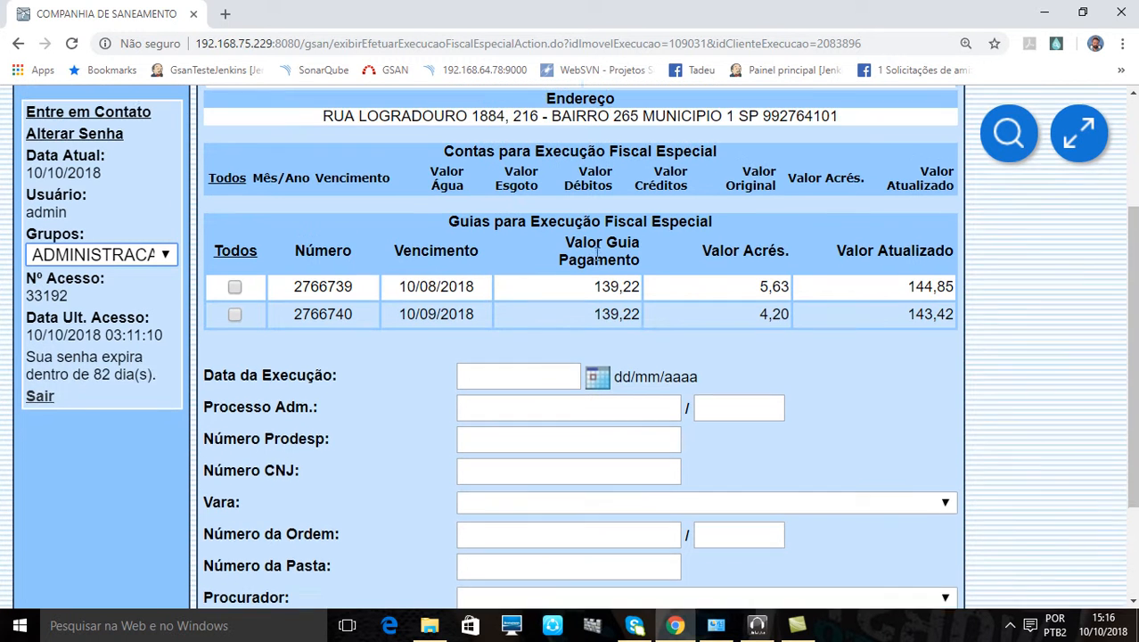
pyautogui.moveTo(470, 167); pyautogui.dragTo(762, 176)
pyautogui.moveTo(444, 241); pyautogui.dragTo(734, 243)
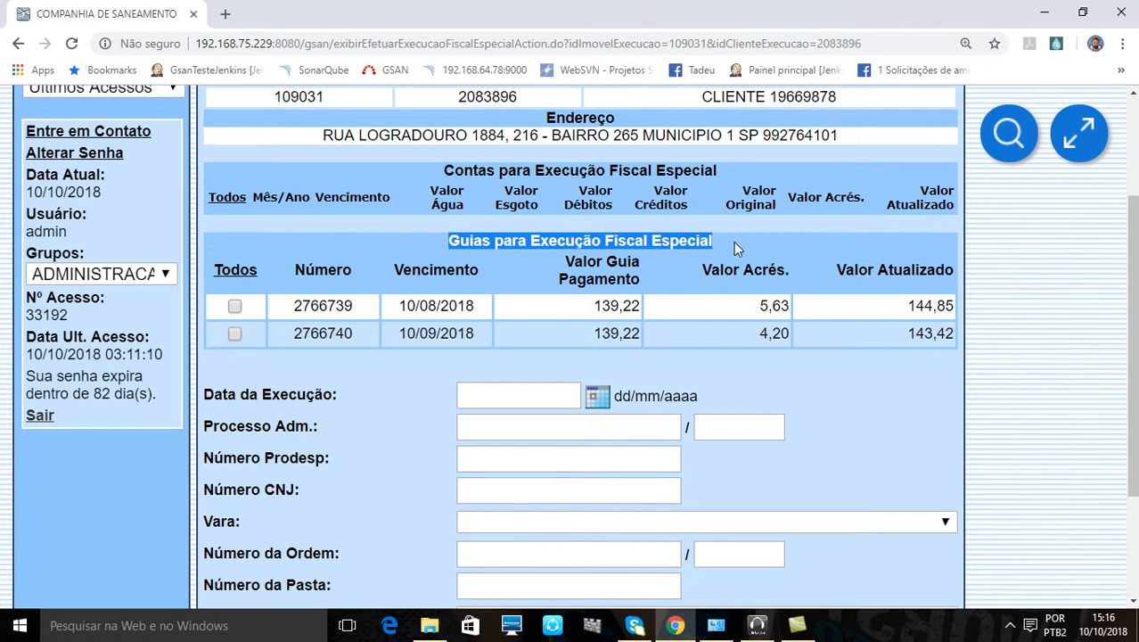
# Select all payment guides for the special execution and set the Data da Execução to 10/10/2018
pyautogui.click(680, 241)
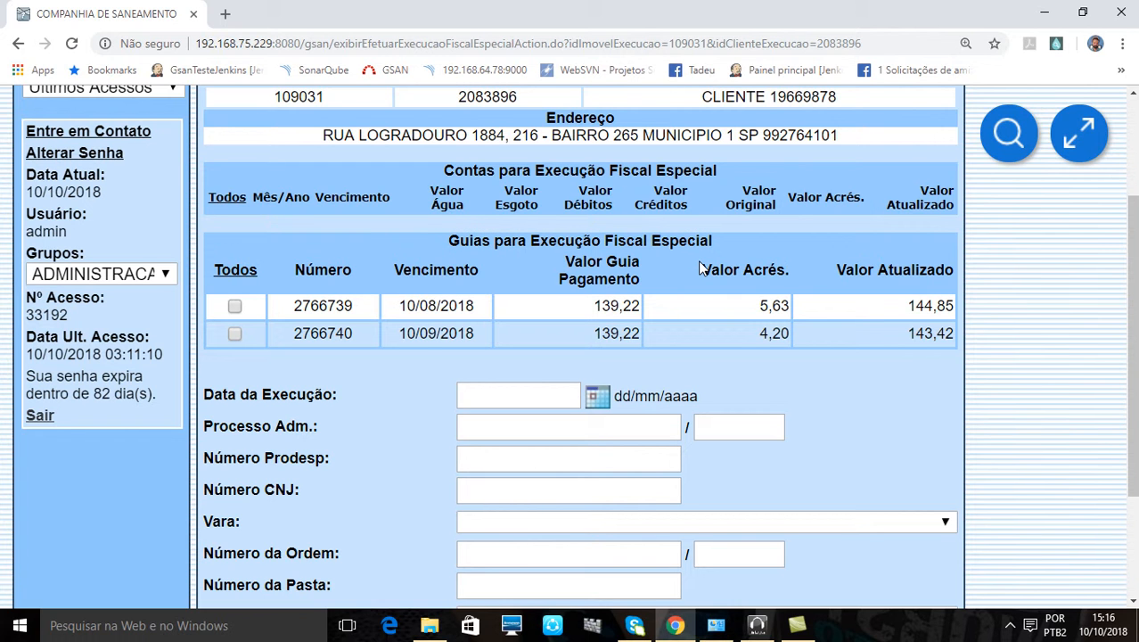
pyautogui.scroll(-1, 700, 267)
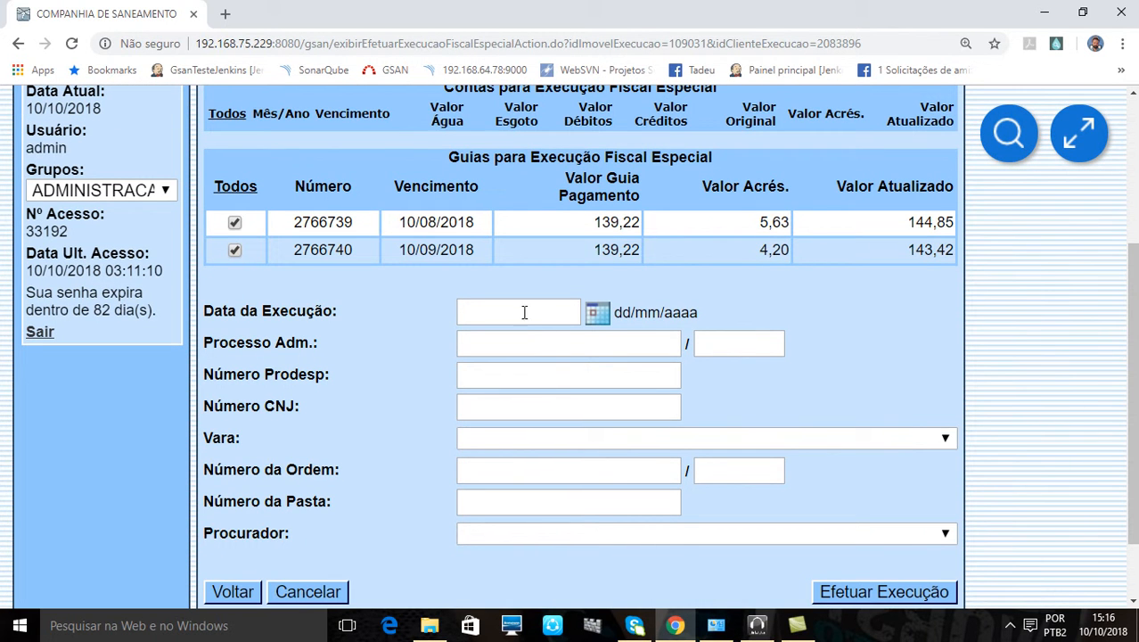
pyautogui.click(597, 314)
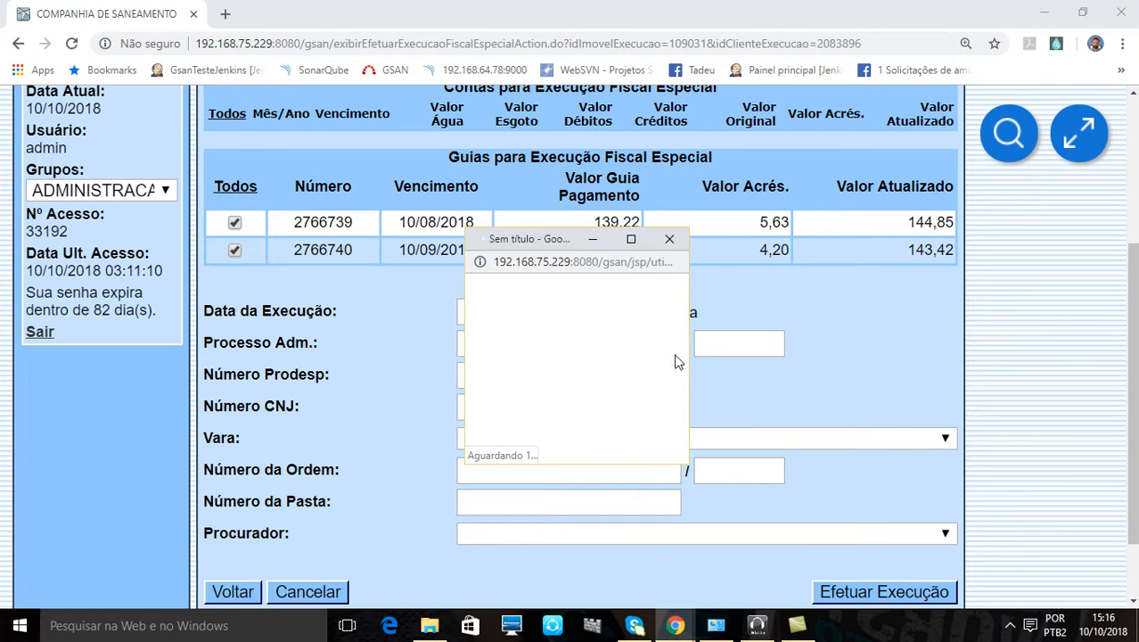
pyautogui.click(631, 238)
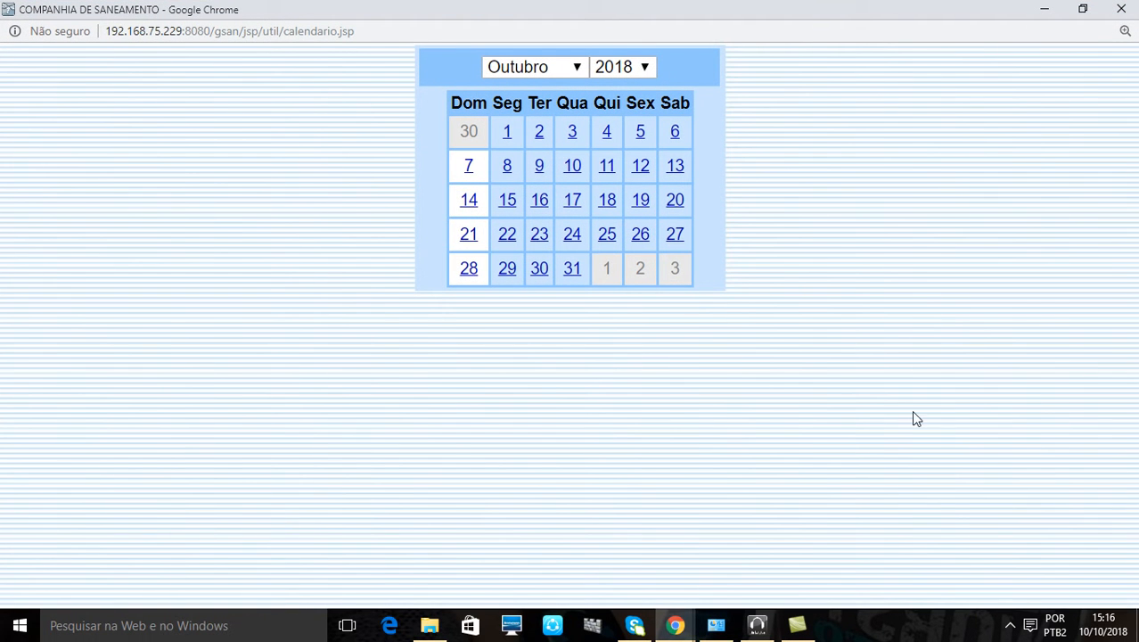
pyautogui.click(572, 169)
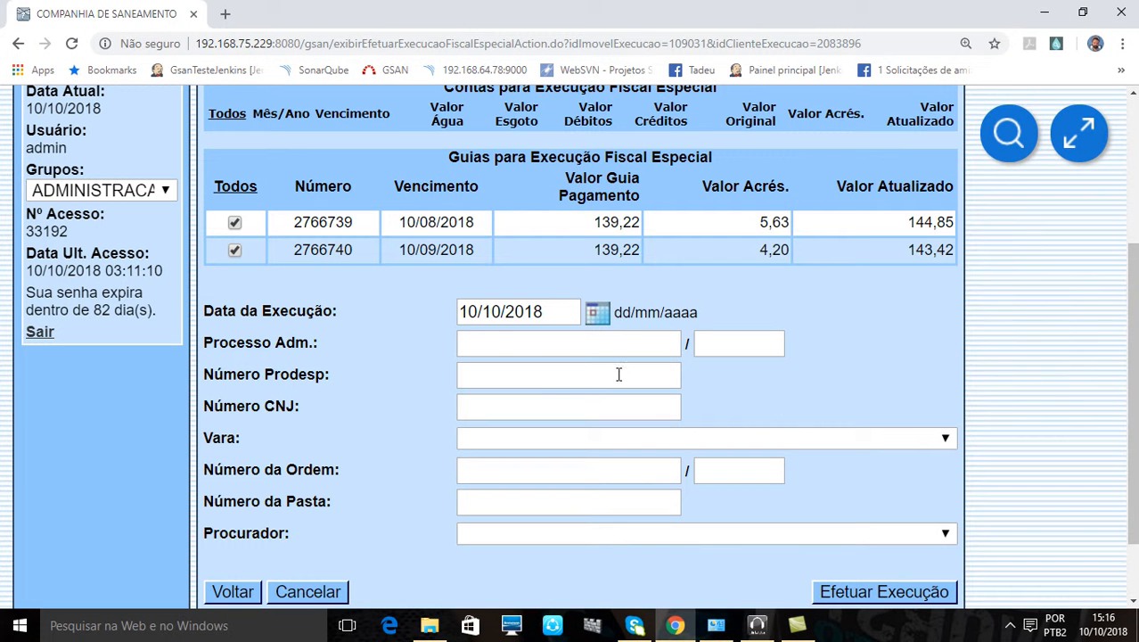
# Try filling both Processo Adm. fields with repeated 2s, the second with 2222, and clear them again
pyautogui.click(600, 341)
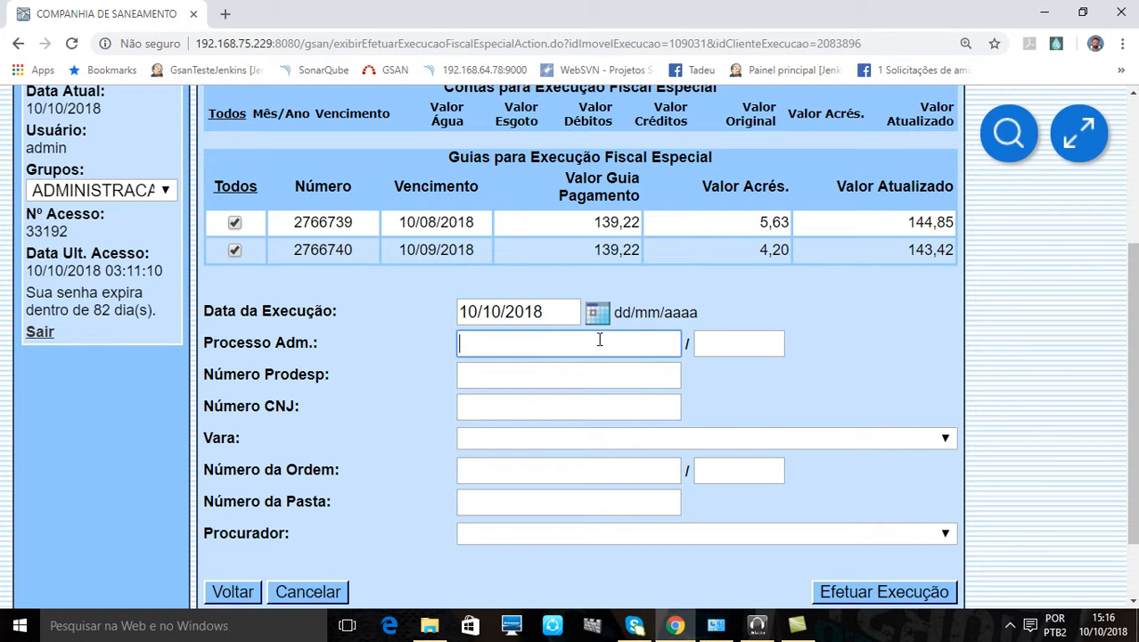
pyautogui.write('22222222222222222222')
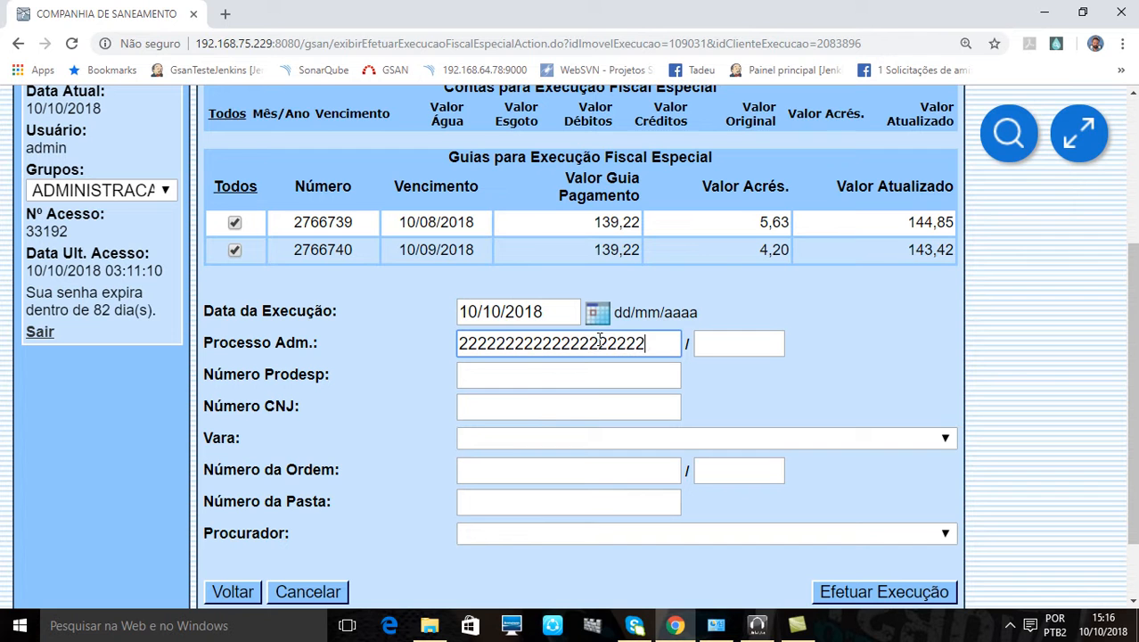
pyautogui.press('Tab')
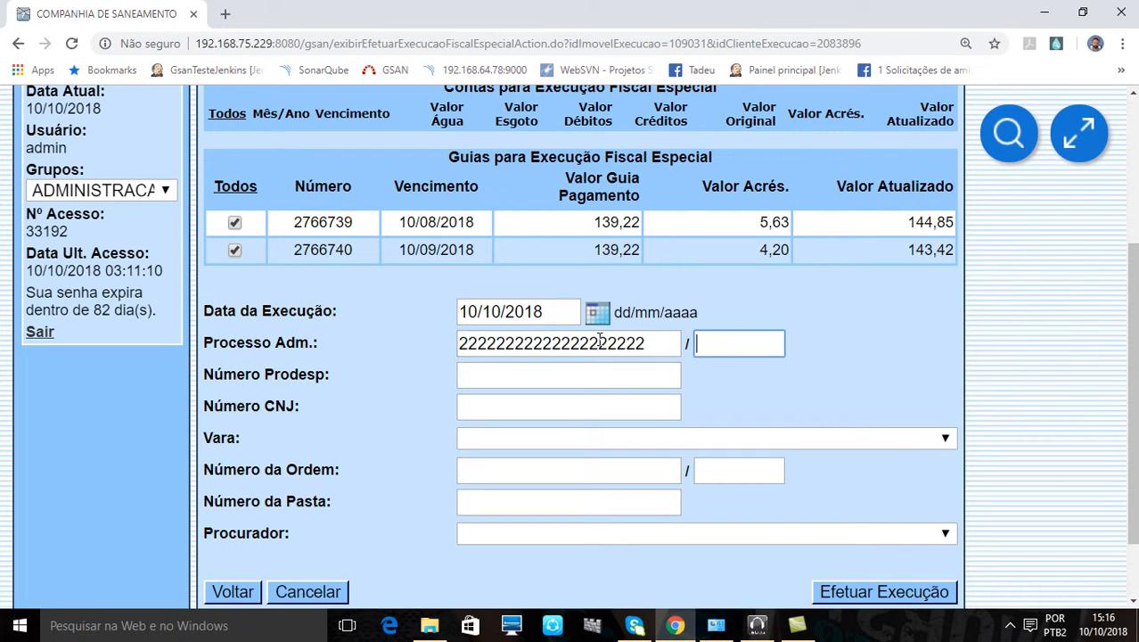
pyautogui.write('2222')
pyautogui.press('BackSpace')
pyautogui.press('BackSpace')
pyautogui.press('BackSpace')
pyautogui.press('BackSpace')
pyautogui.click(663, 349)
pyautogui.press('BackSpace')
pyautogui.press('BackSpace')
pyautogui.press('BackSpace')
pyautogui.press('BackSpace')
pyautogui.press('BackSpace')
pyautogui.press('BackSpace')
pyautogui.press('BackSpace')
pyautogui.press('BackSpace')
pyautogui.press('BackSpace')
pyautogui.press('BackSpace')
pyautogui.press('BackSpace')
pyautogui.press('BackSpace')
pyautogui.press('BackSpace')
pyautogui.press('BackSpace')
pyautogui.press('BackSpace')
pyautogui.press('BackSpace')
pyautogui.press('BackSpace')
pyautogui.press('BackSpace')
pyautogui.press('BackSpace')
pyautogui.press('BackSpace')
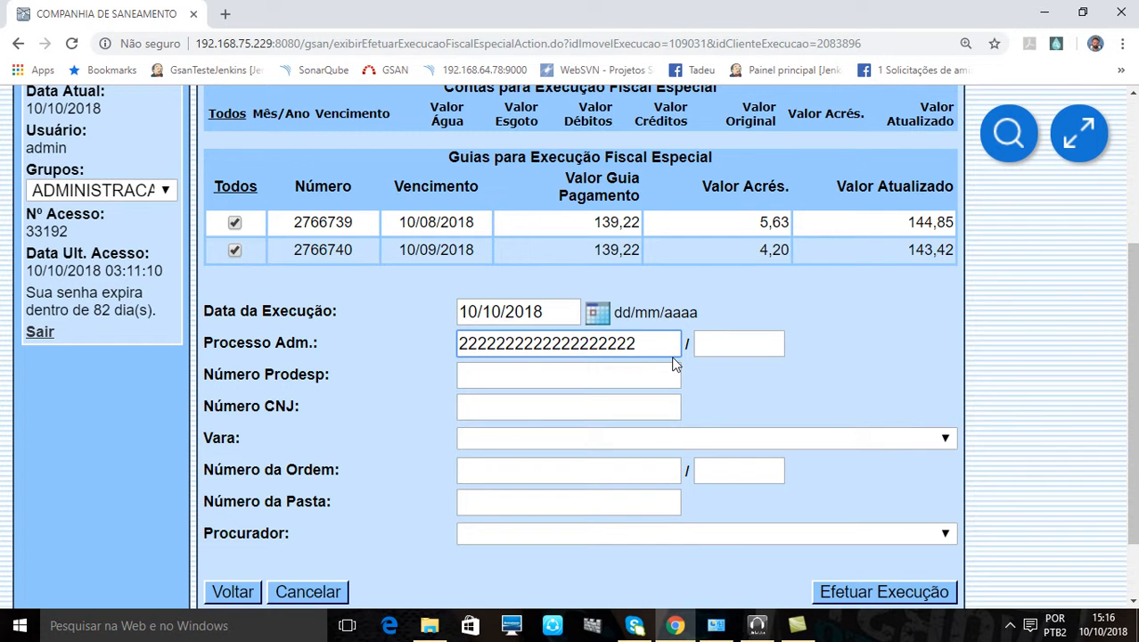
# Examine the Número Prodesp, Número CNJ, Vara, Número da Ordem, Número da Pasta and Procurador fields, including the available Procurador options
pyautogui.click(603, 378)
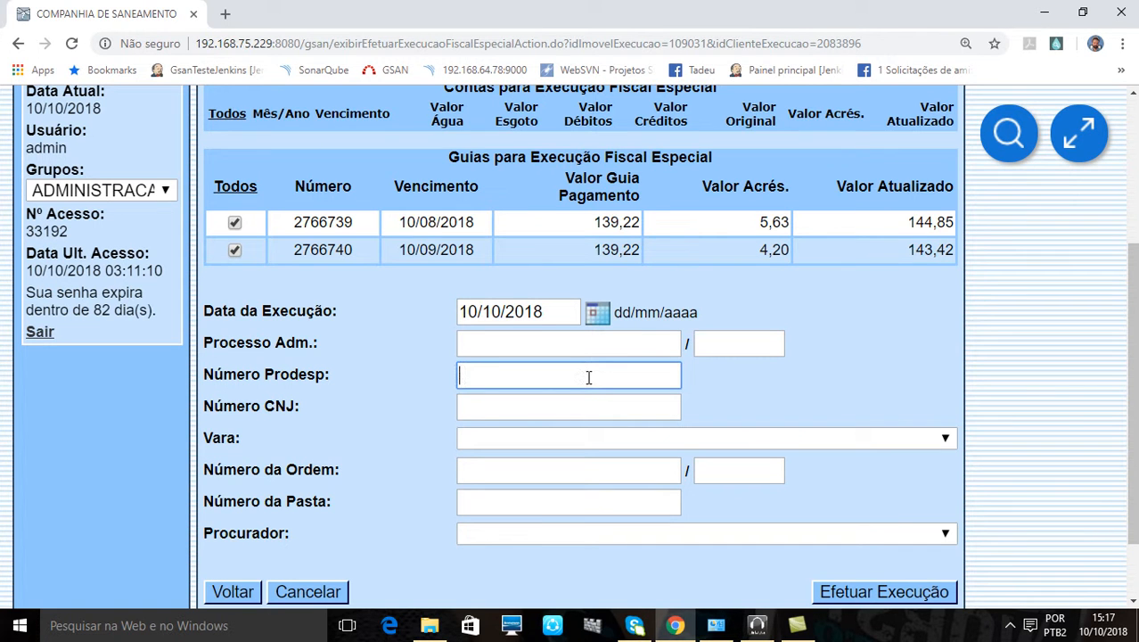
pyautogui.click(584, 410)
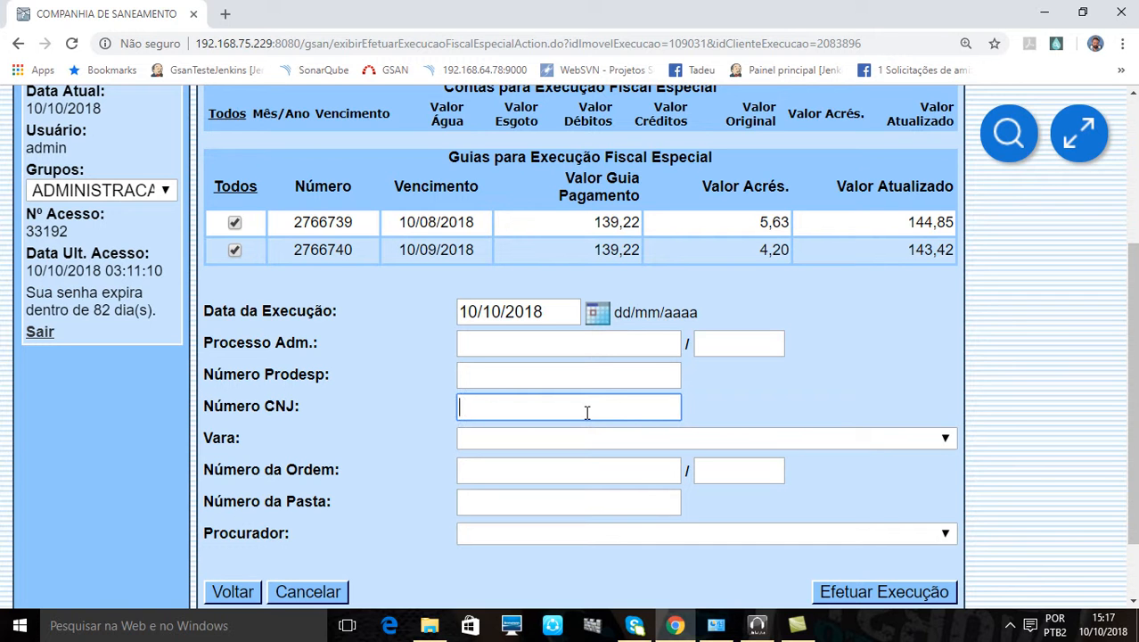
pyautogui.click(592, 438)
pyautogui.click(586, 476)
pyautogui.click(586, 441)
pyautogui.click(583, 460)
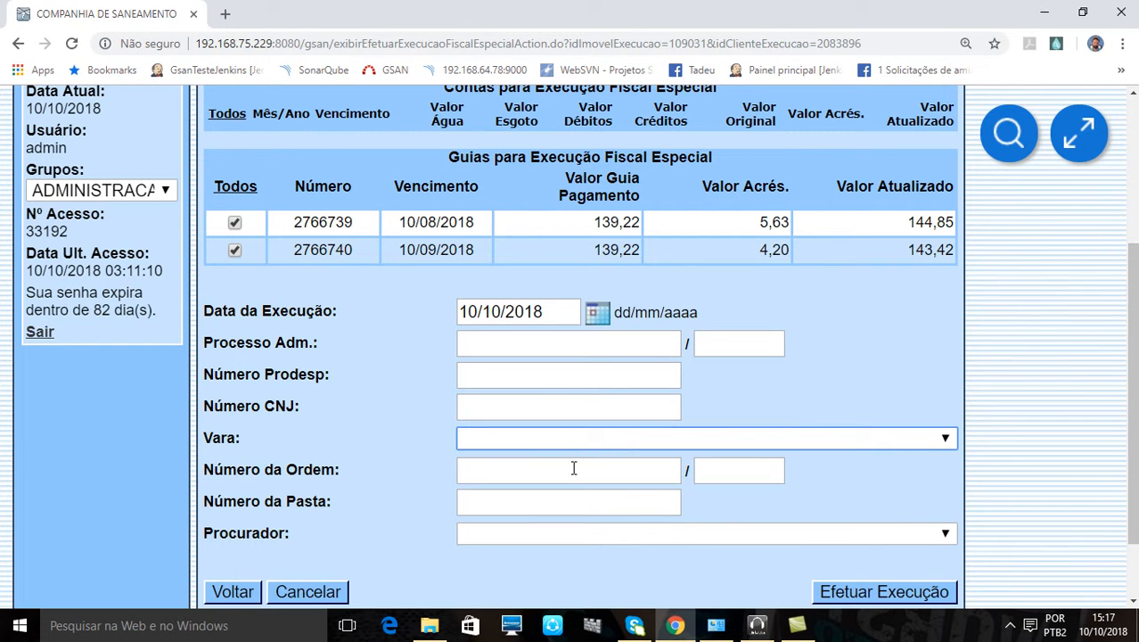
pyautogui.click(573, 468)
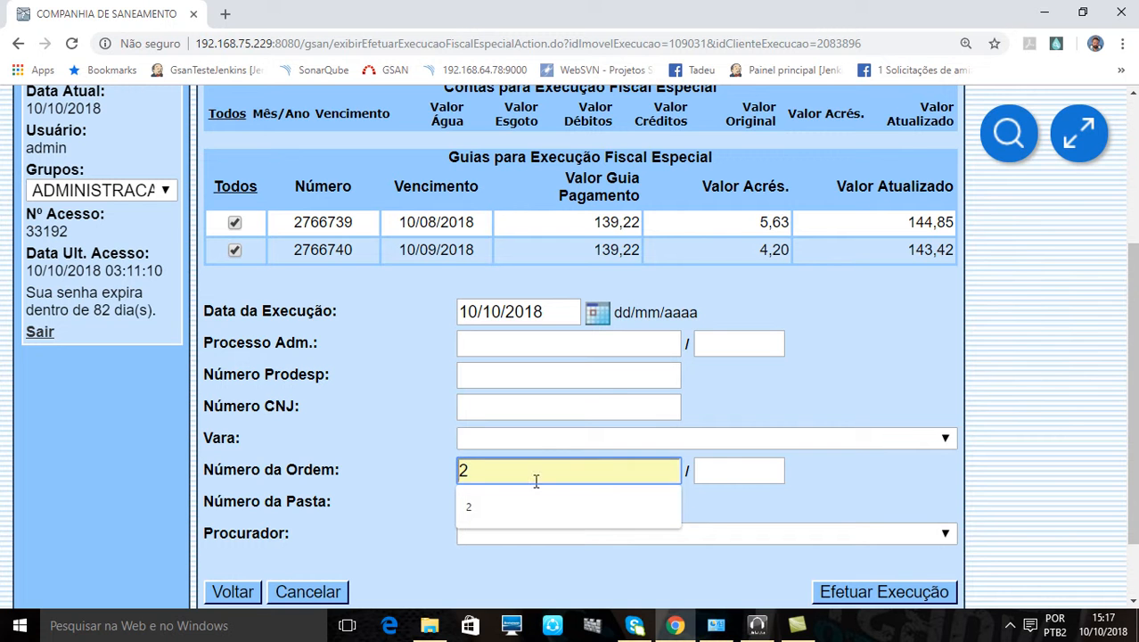
pyautogui.click(587, 510)
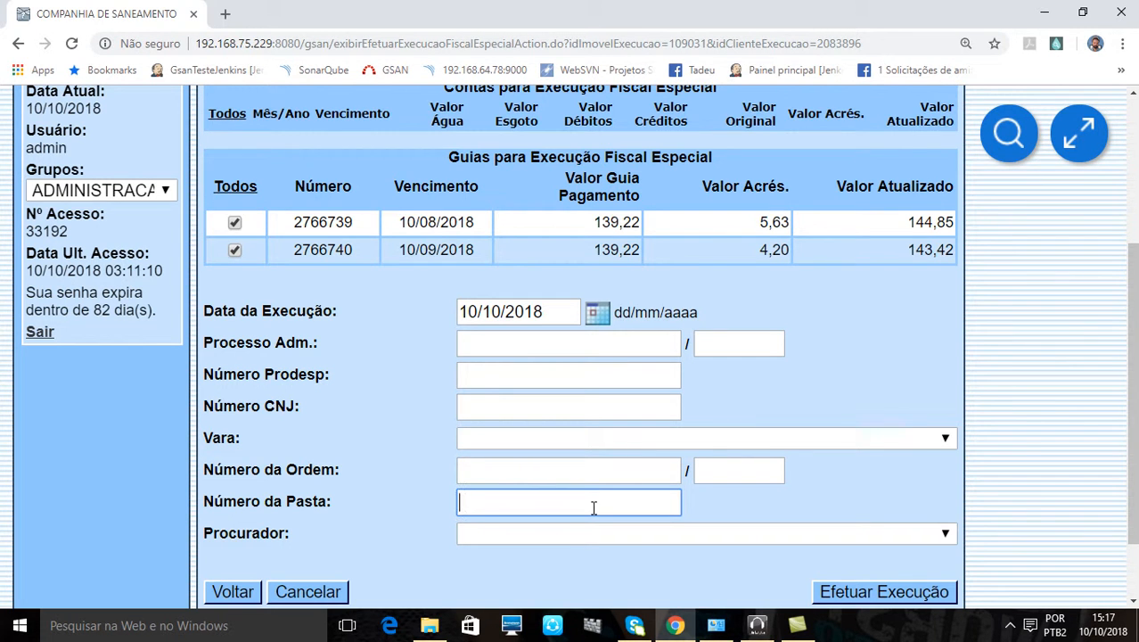
pyautogui.click(556, 539)
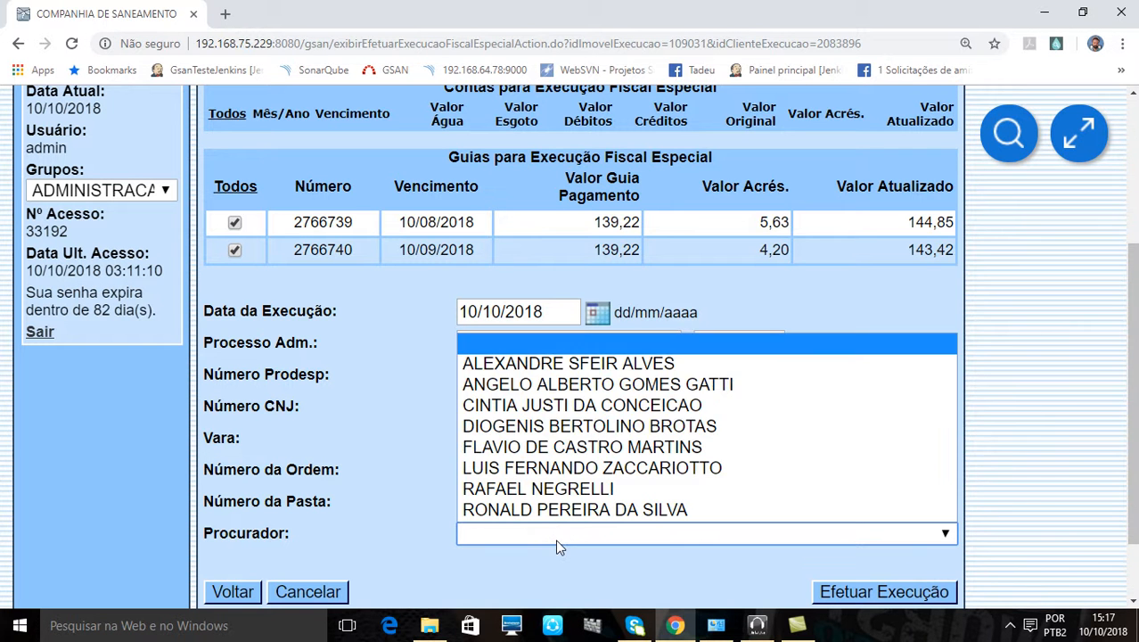
pyautogui.click(387, 437)
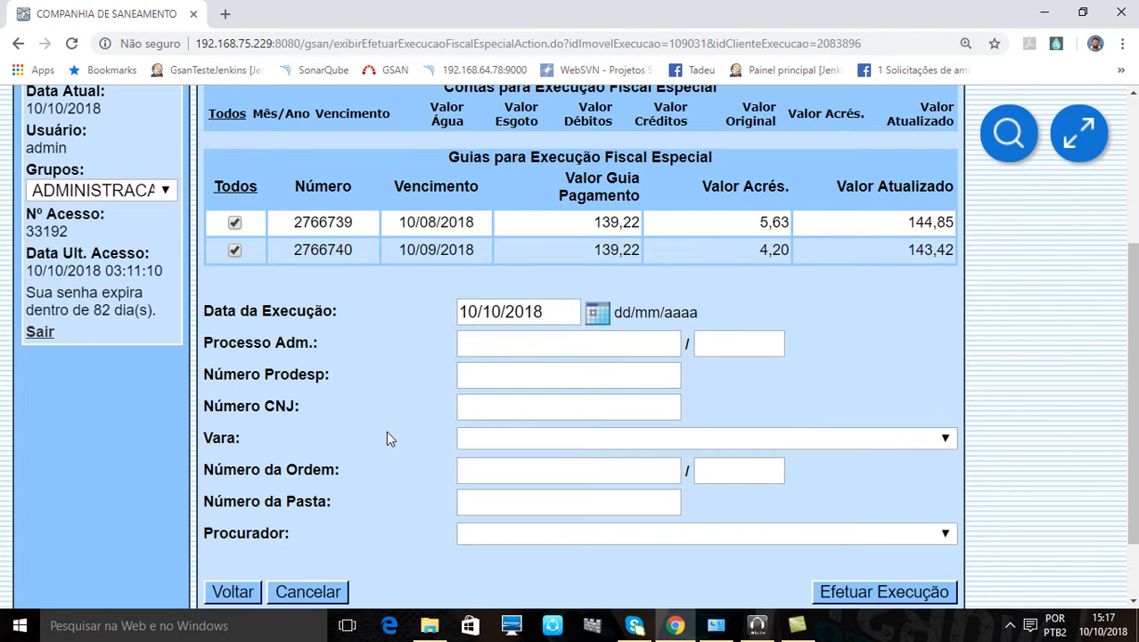
# Review the completed form, carry out the special execution, and start a new special execution
pyautogui.scroll(4, 1036, 520)
pyautogui.scroll(-5, 518, 358)
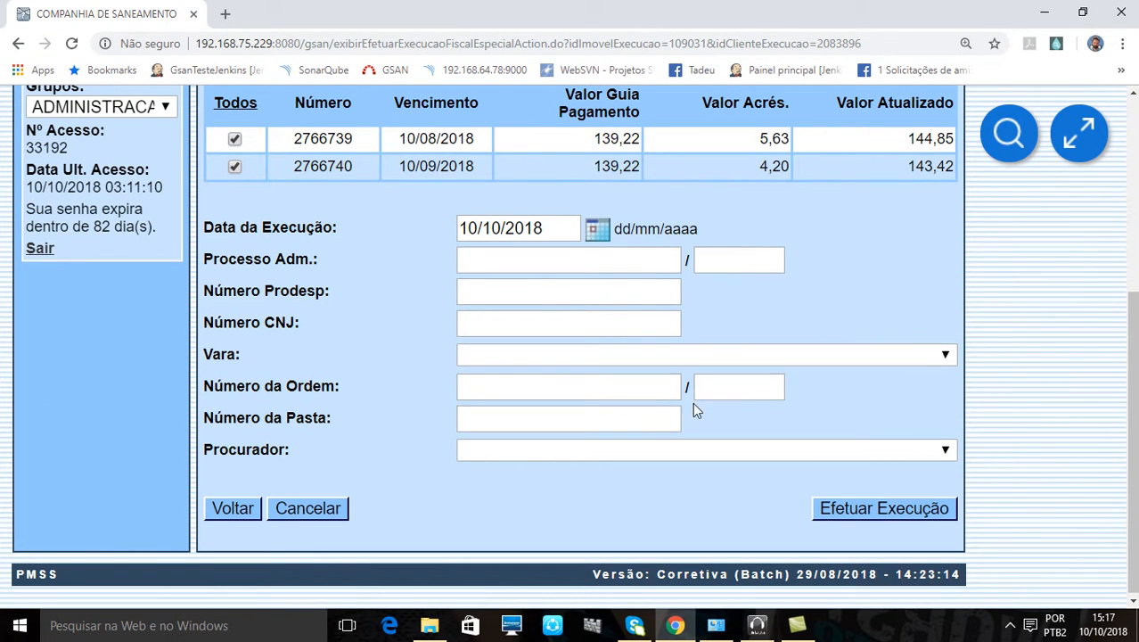
pyautogui.scroll(4, 698, 388)
pyautogui.scroll(-5, 702, 389)
pyautogui.scroll(-1, 805, 483)
pyautogui.click(829, 507)
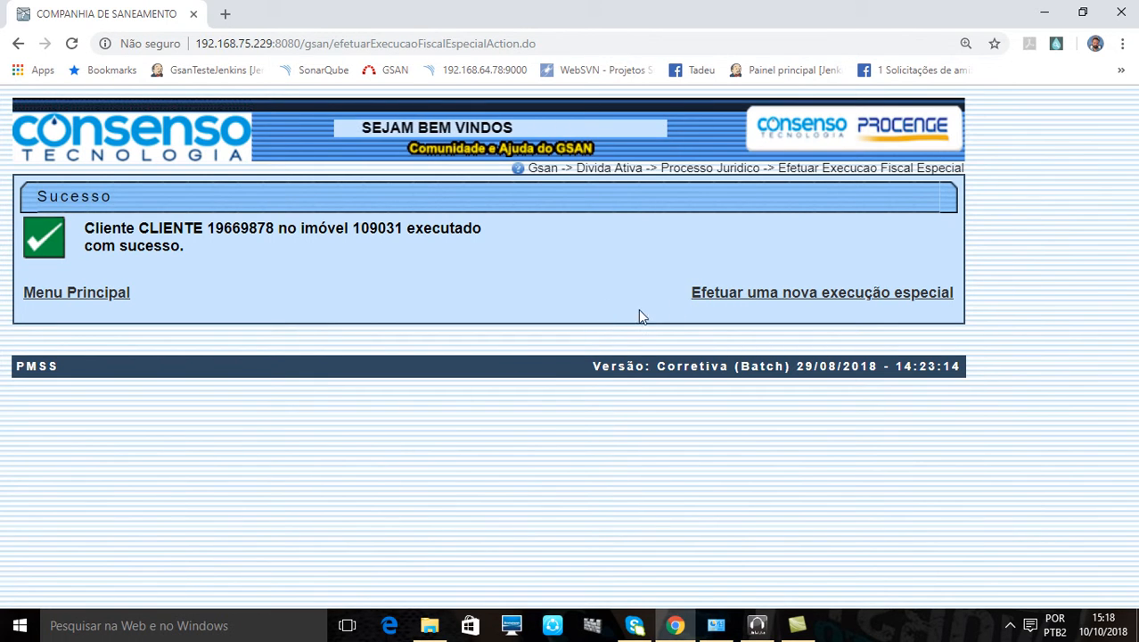
pyautogui.click(765, 308)
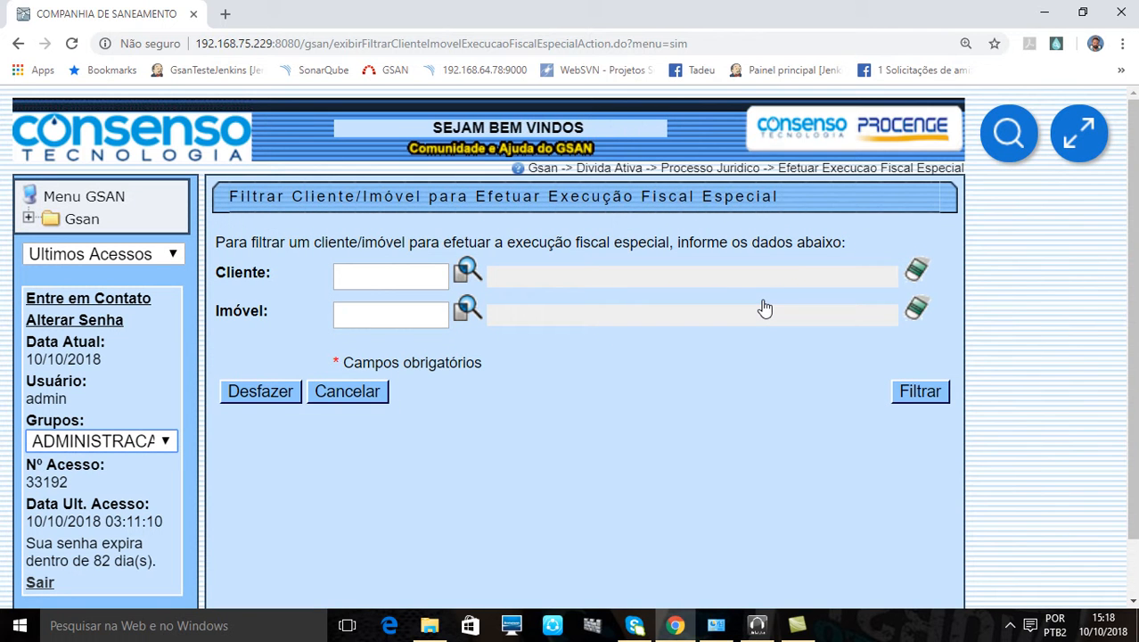
# Open the GSAN community and help site and look over its map of modules
pyautogui.click(810, 171)
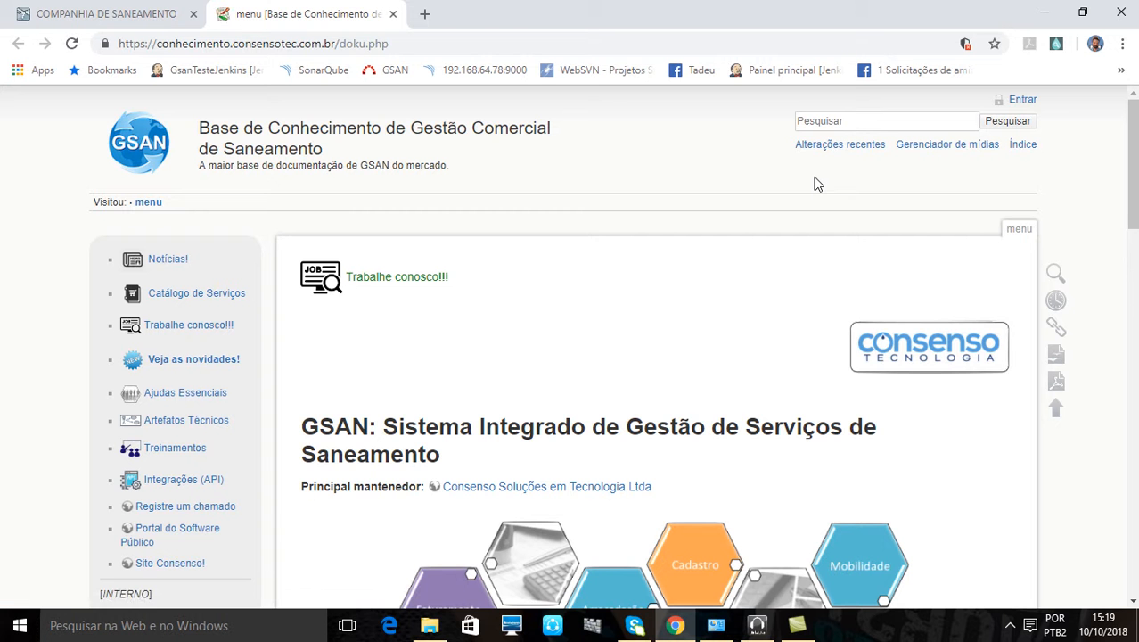
pyautogui.scroll(-6, 802, 201)
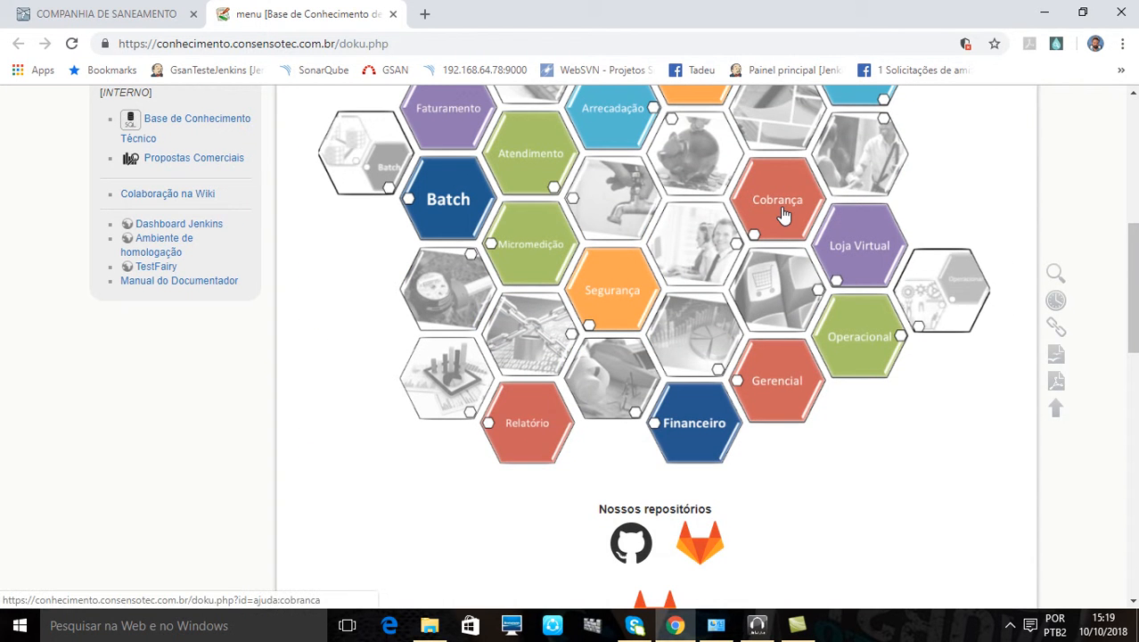
pyautogui.scroll(5, 781, 214)
pyautogui.scroll(-4, 781, 216)
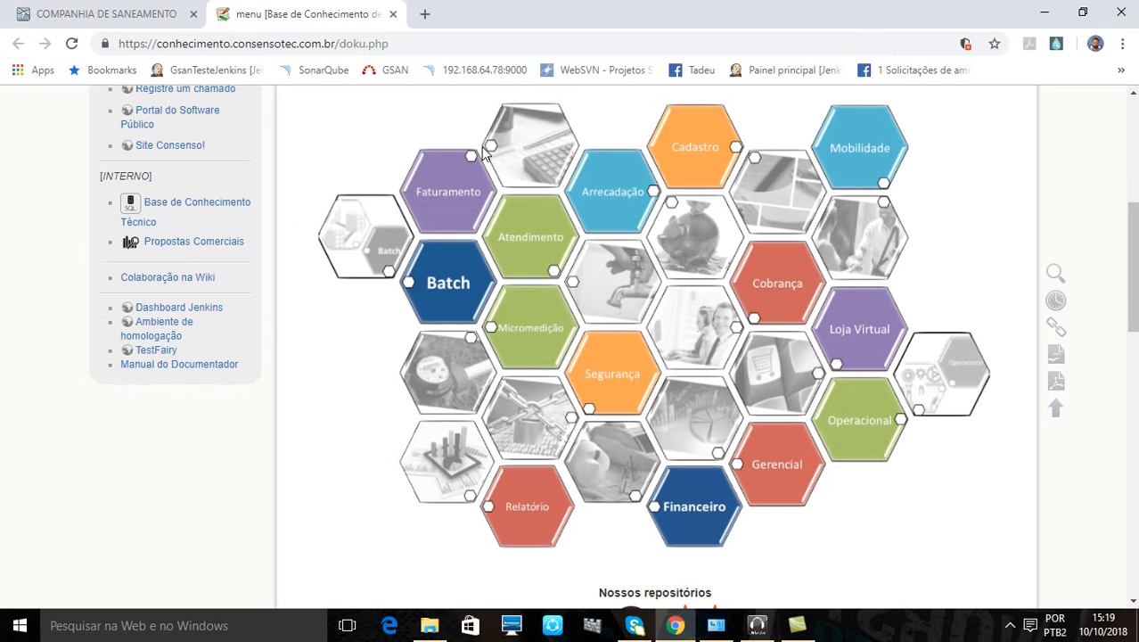
# Compare the modules in GSAN's main menu tree with the module map on the knowledge base page
pyautogui.click(142, 14)
pyautogui.click(79, 218)
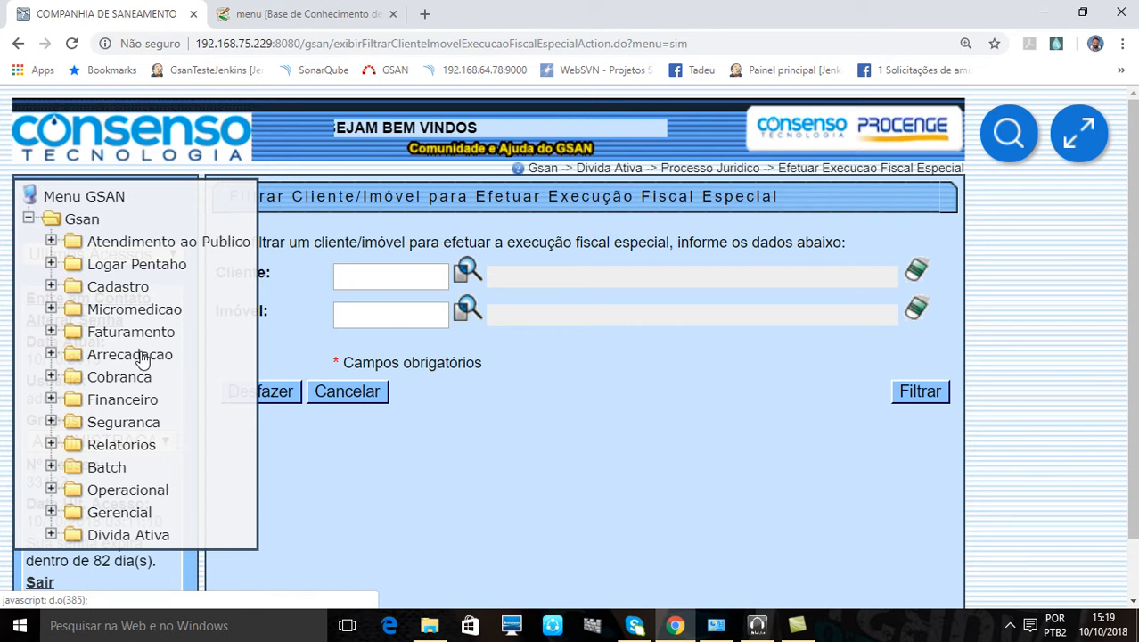
pyautogui.click(279, 8)
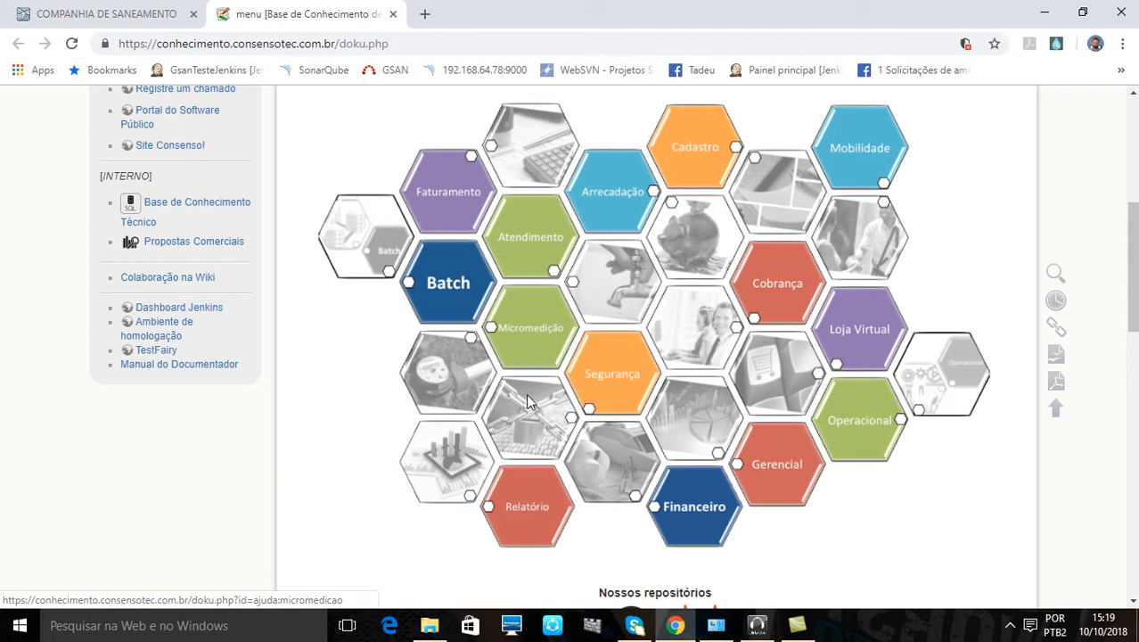
pyautogui.click(145, 16)
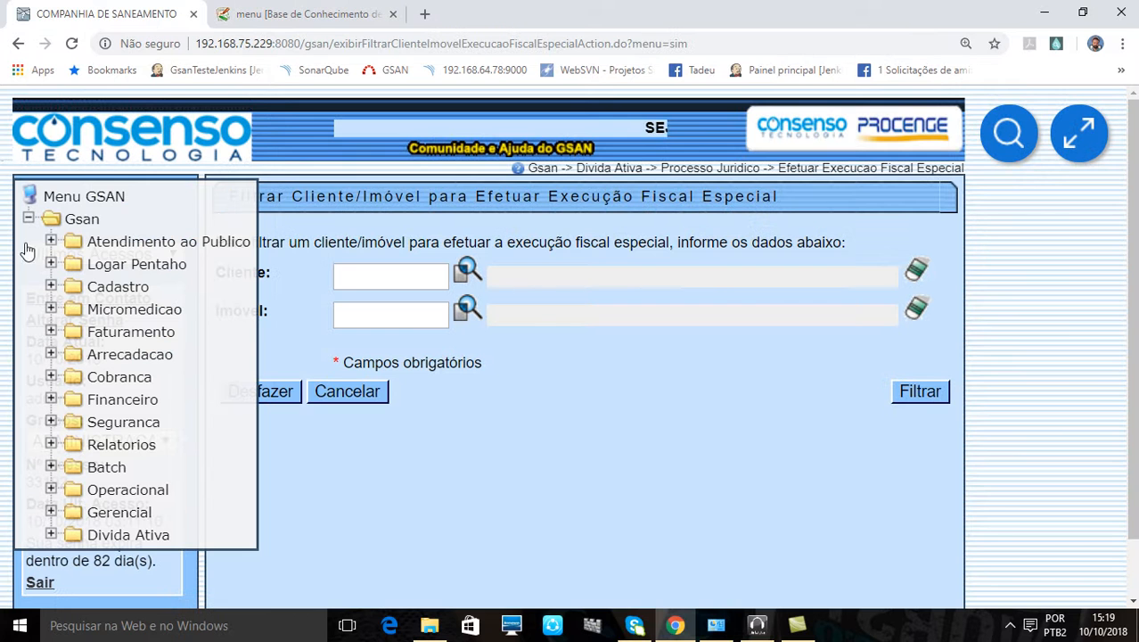
pyautogui.click(52, 219)
pyautogui.click(52, 220)
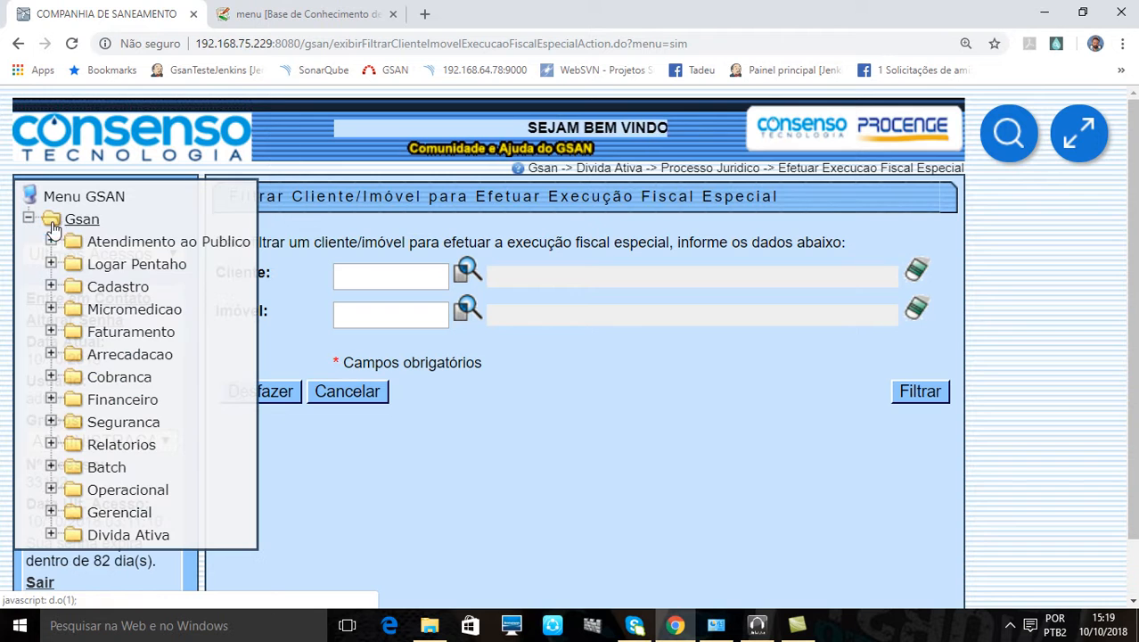
# Return to the knowledge base and open the Efetuar Execução Fiscal Especial article under Cobrança, Dívida Ativa, Processo Jurídico
pyautogui.click(280, 12)
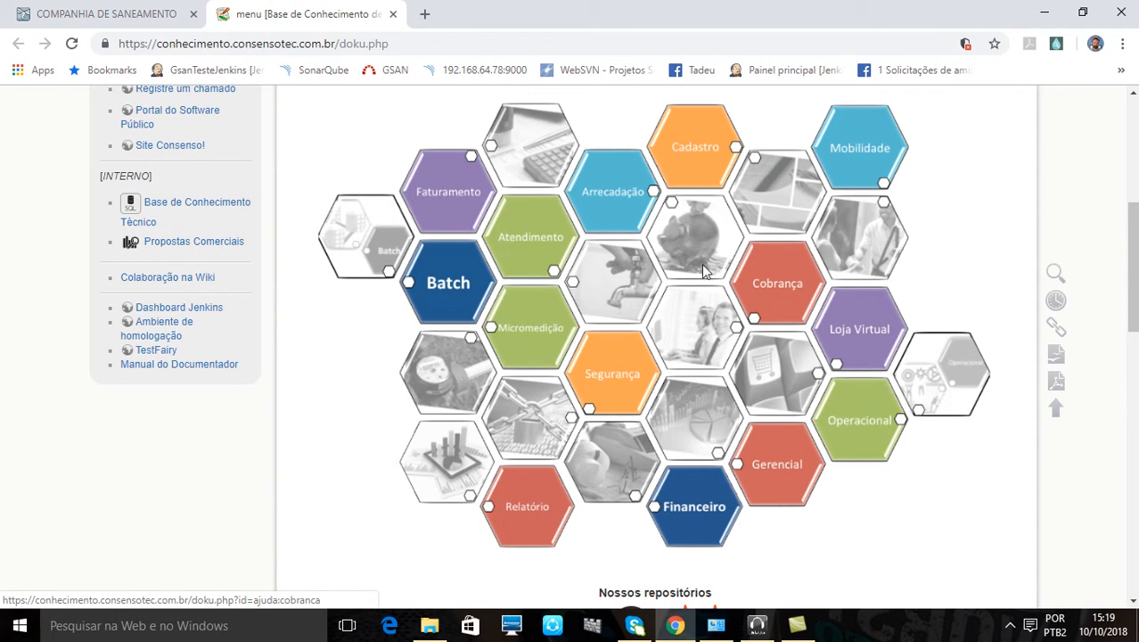
pyautogui.click(785, 306)
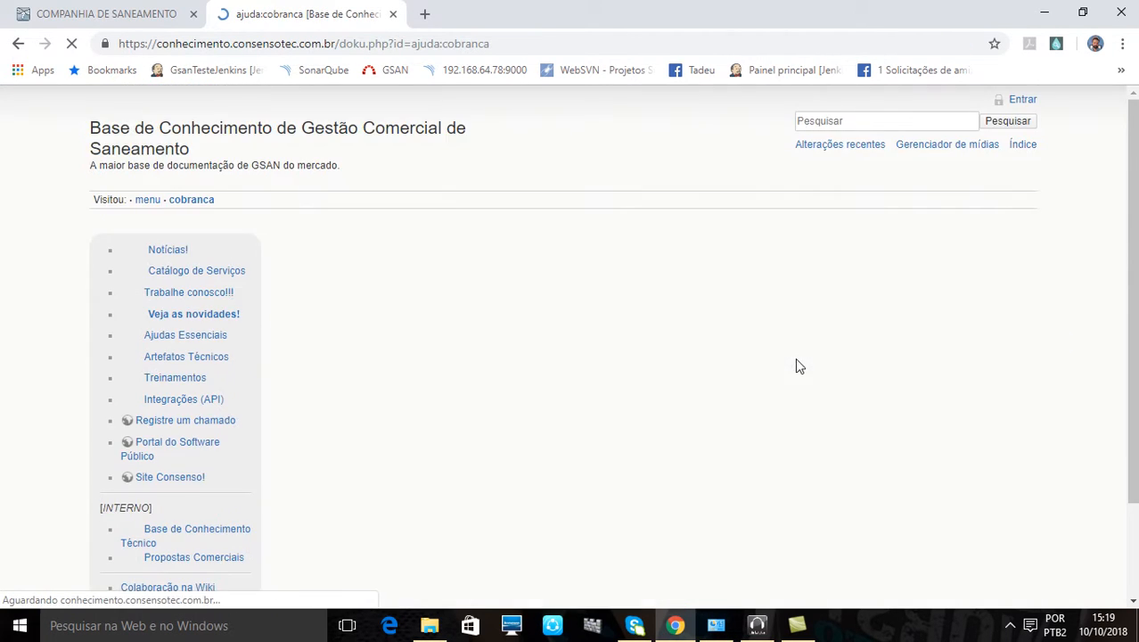
pyautogui.scroll(-4, 782, 362)
pyautogui.scroll(-15, 782, 362)
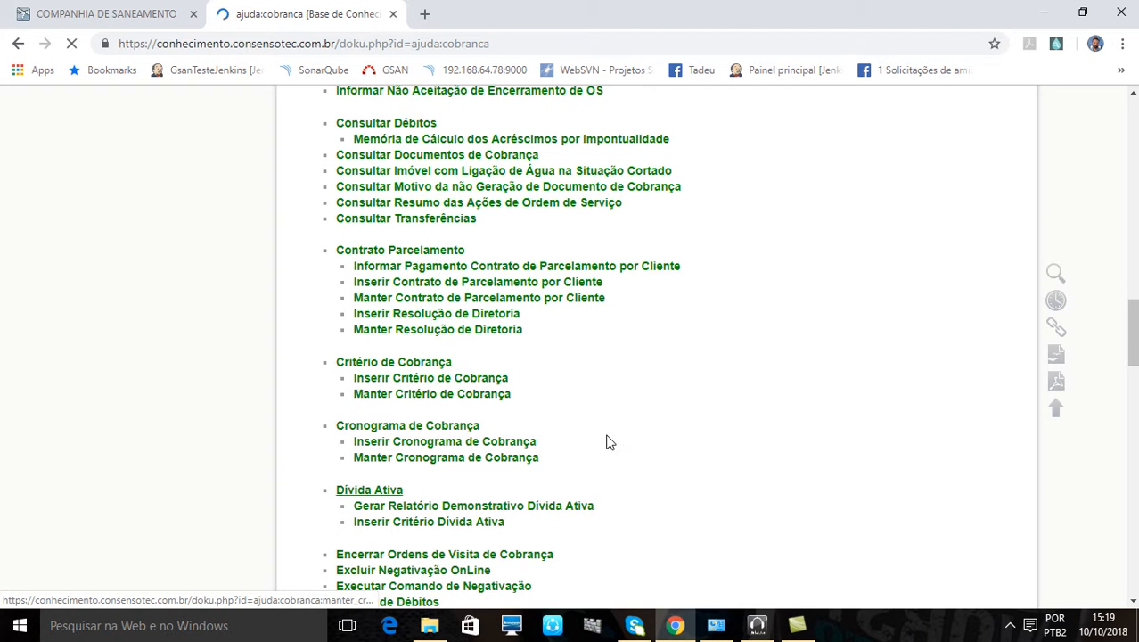
pyautogui.scroll(-5, 624, 410)
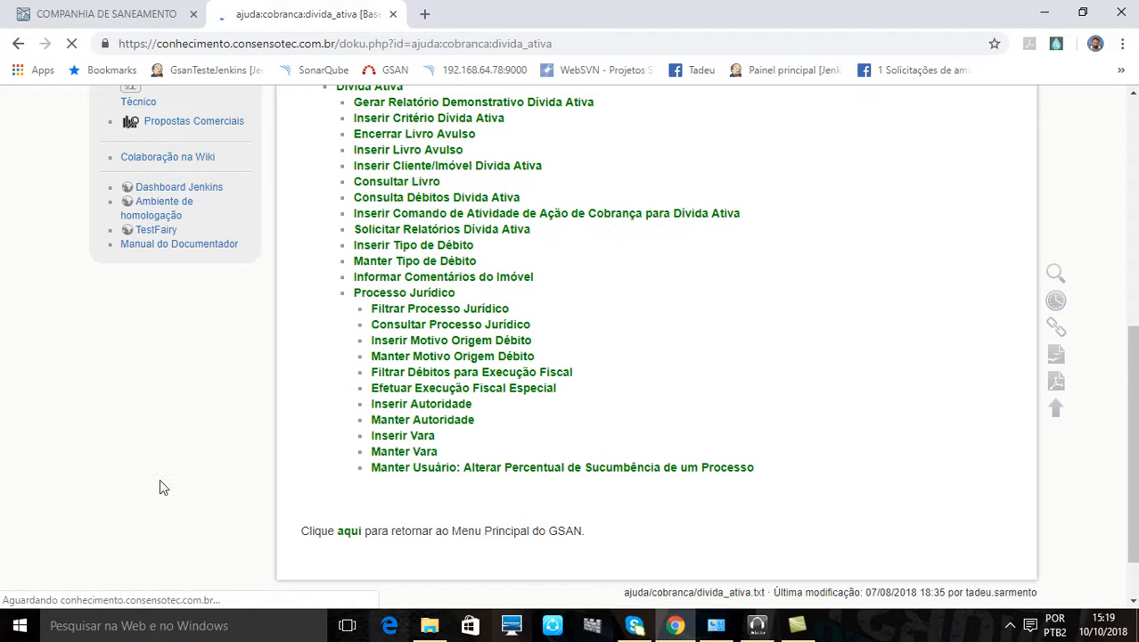
pyautogui.scroll(-1, 366, 283)
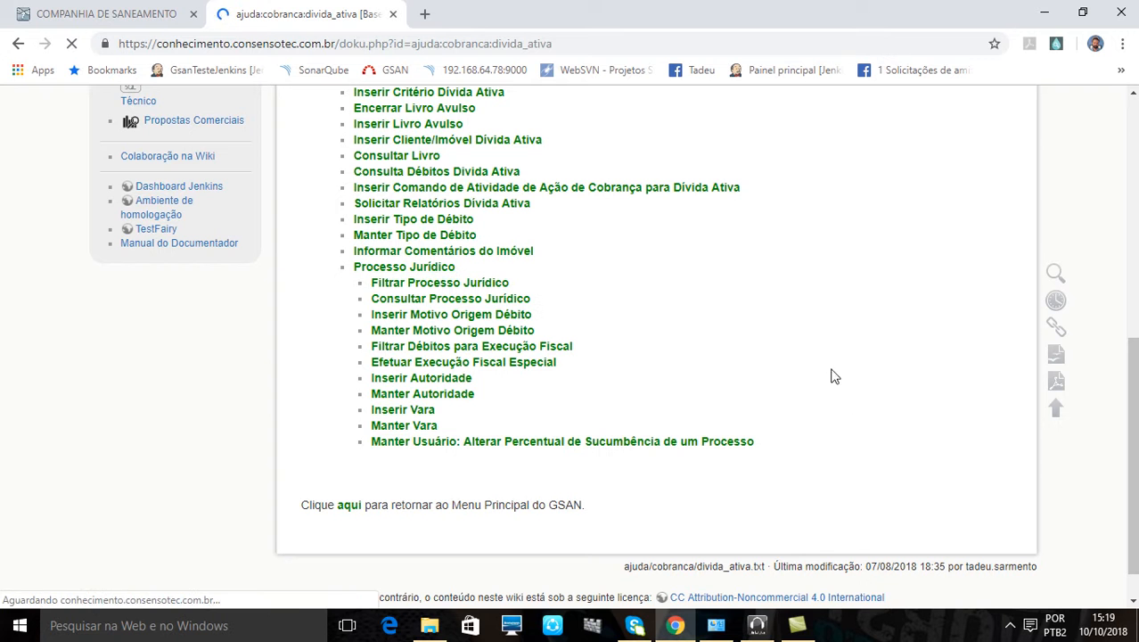
pyautogui.click(481, 365)
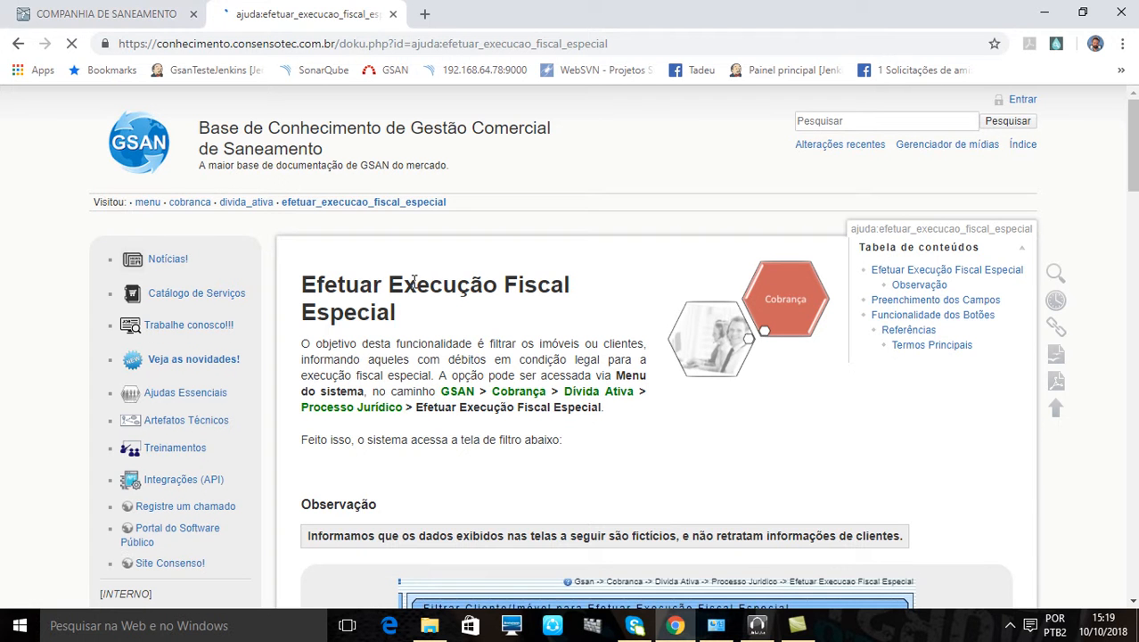
# Look through the article's execution screens, field descriptions, Funcionalidade dos Botões table and Referências, ending at the filter screen example
pyautogui.scroll(-12, 635, 342)
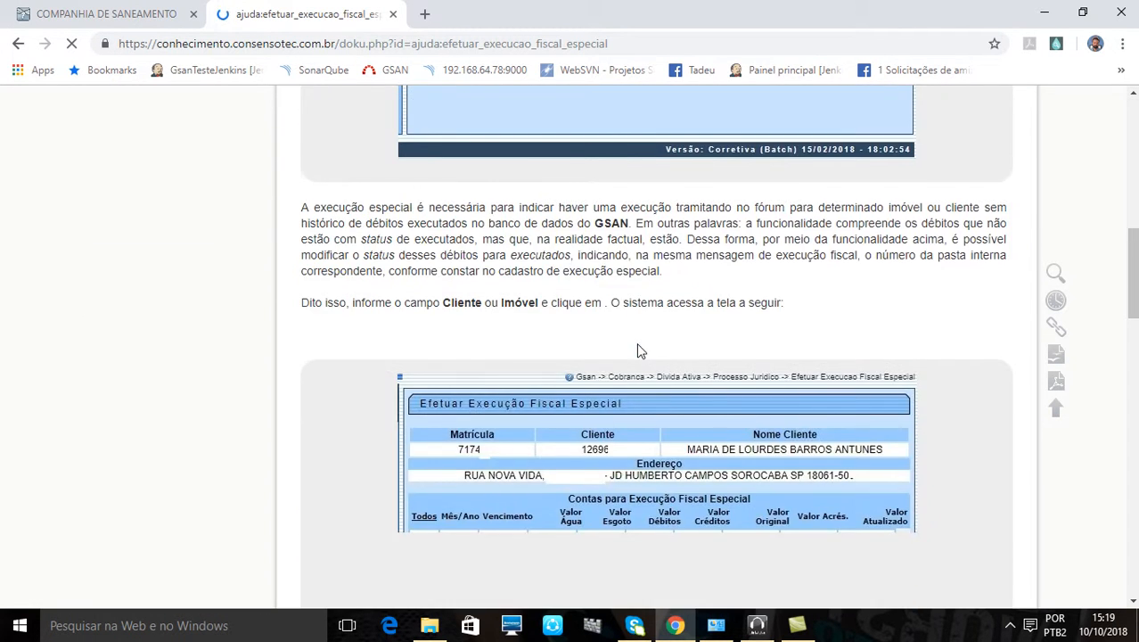
pyautogui.scroll(-4, 749, 373)
pyautogui.scroll(-12, 802, 381)
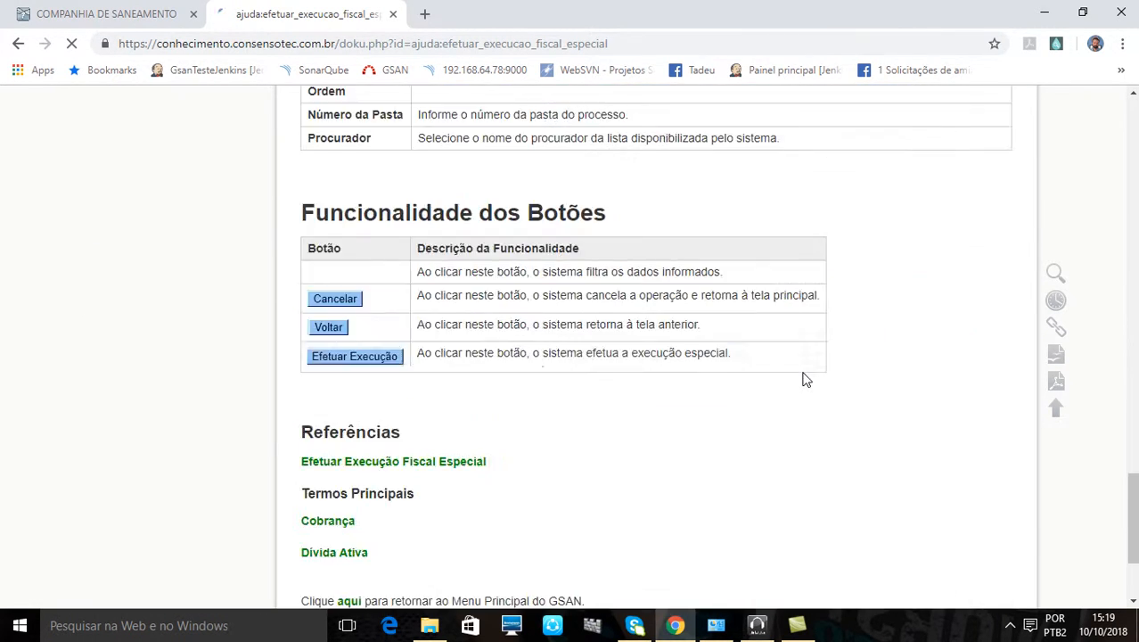
pyautogui.scroll(4, 795, 383)
pyautogui.scroll(15, 796, 377)
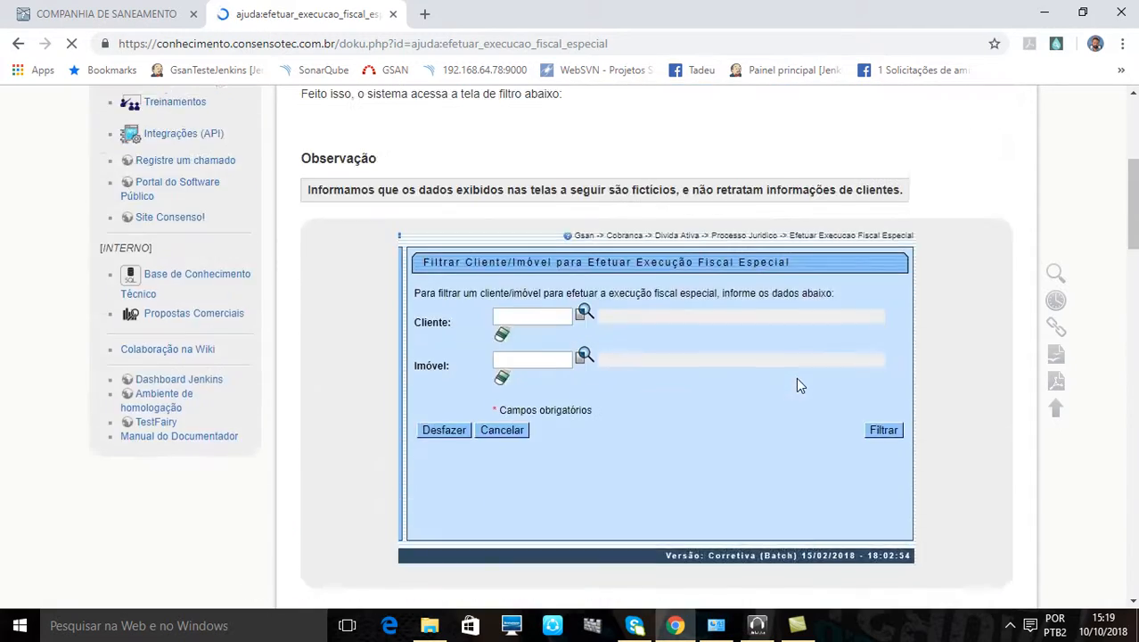
# Review the article's Preenchimento dos Campos table, button descriptions, Referências and Open Document export link, and return to the Execução Fiscal Especial filter screen in GSAN
pyautogui.scroll(-10, 797, 379)
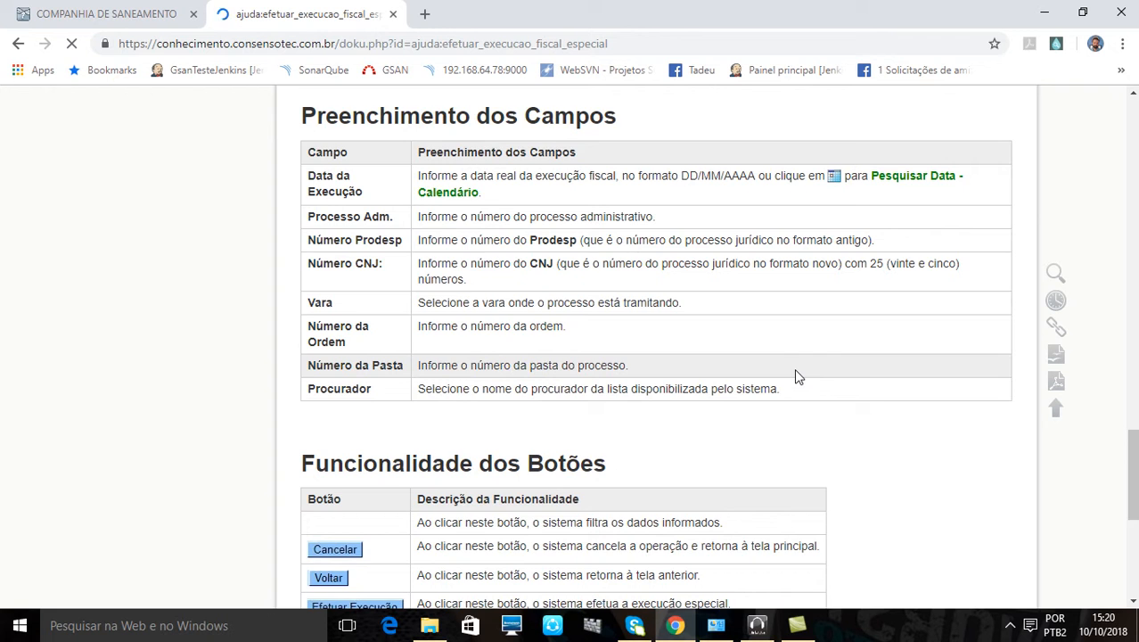
pyautogui.scroll(-5, 795, 372)
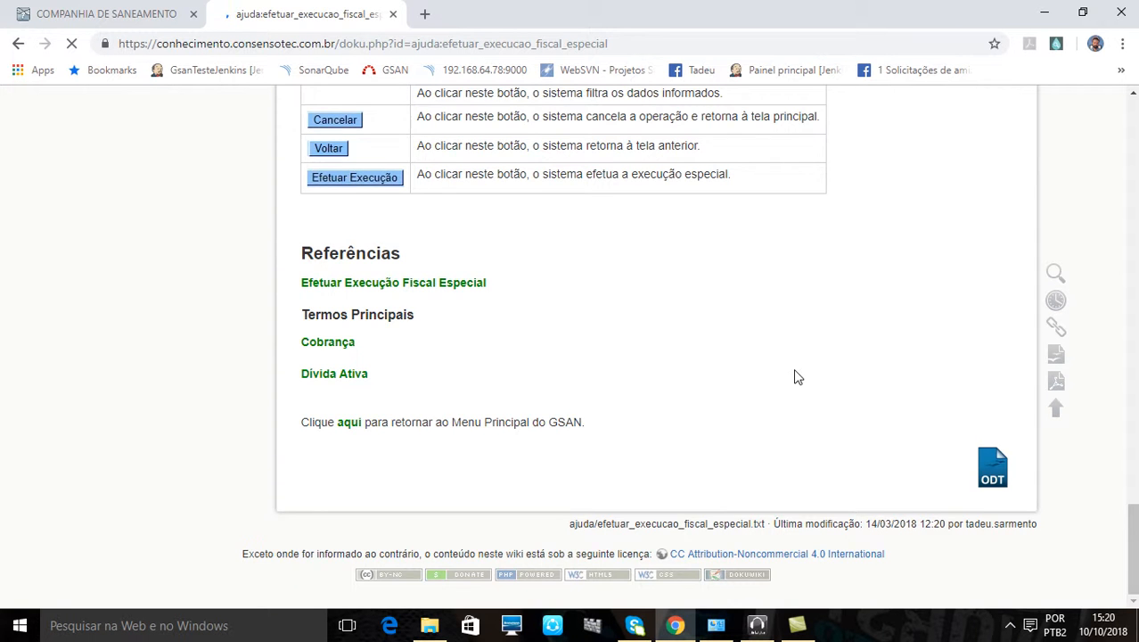
pyautogui.scroll(5, 796, 374)
pyautogui.scroll(-5, 796, 374)
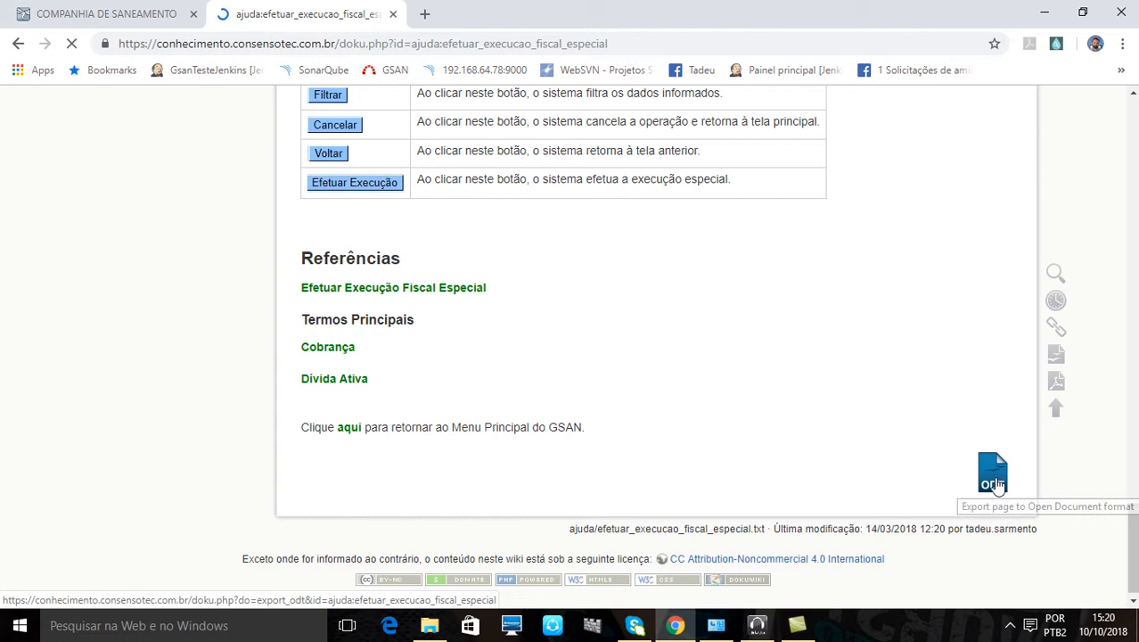
pyautogui.scroll(20, 641, 392)
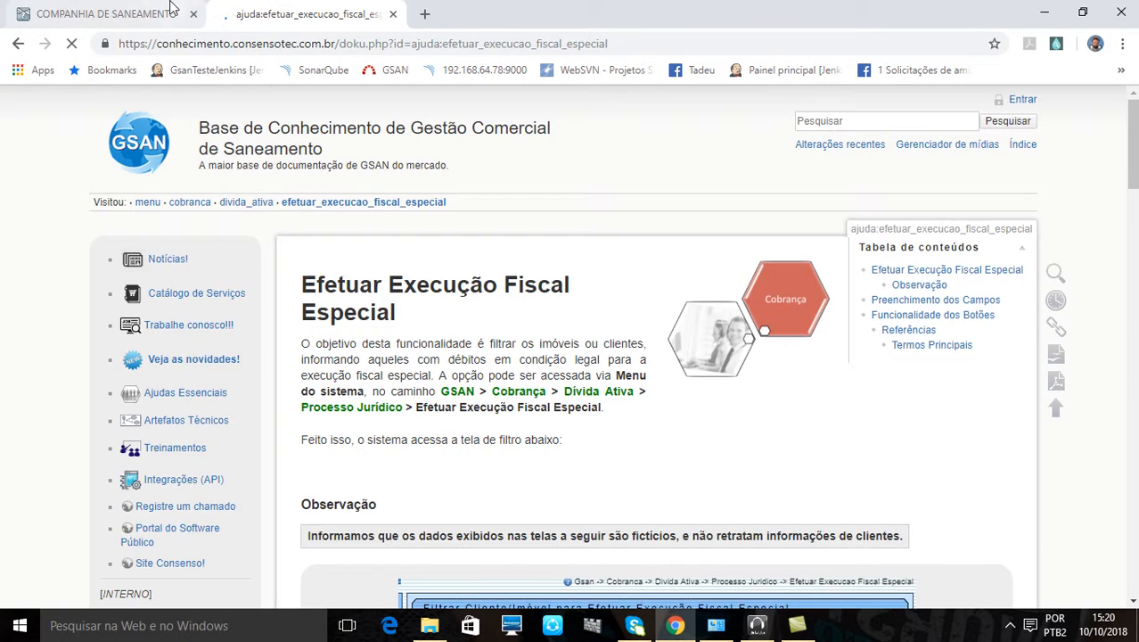
pyautogui.click(151, 11)
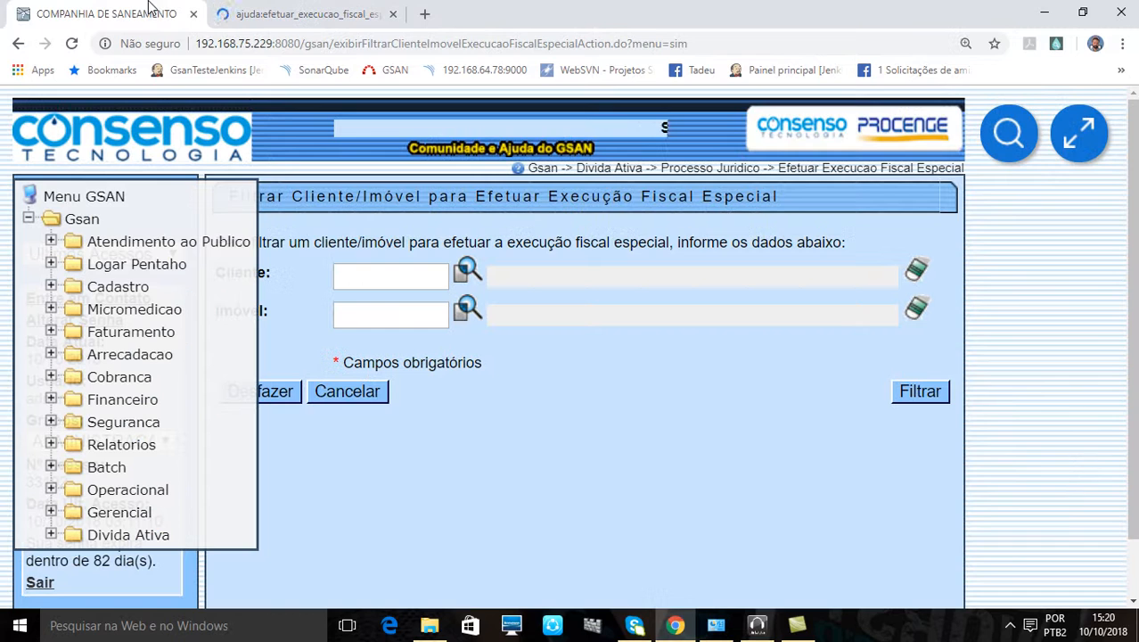
pyautogui.click(1010, 624)
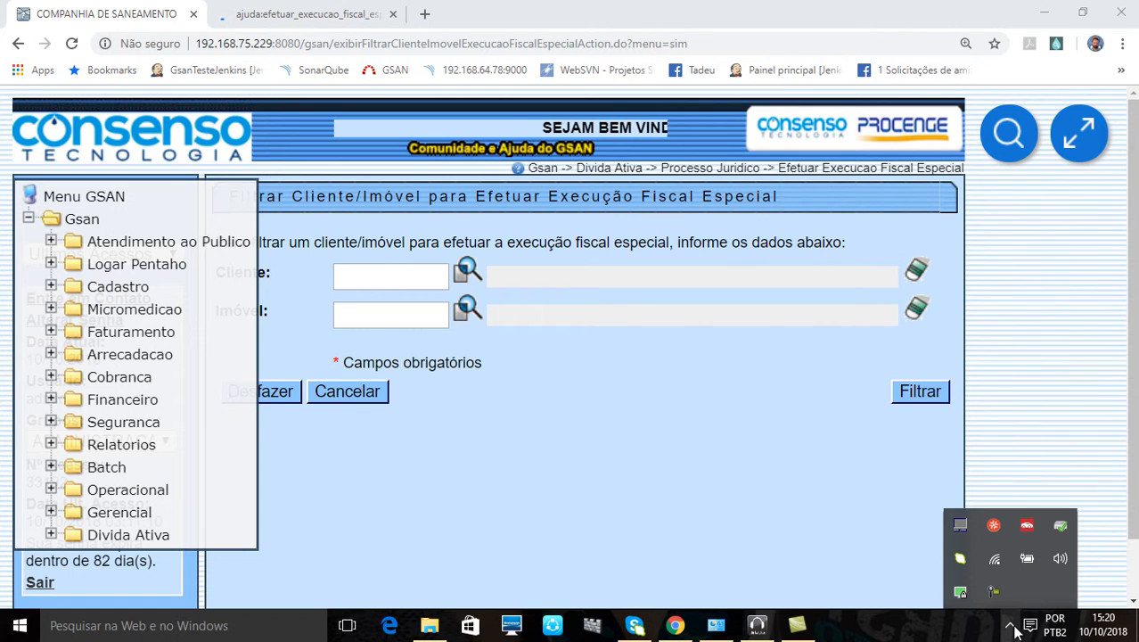